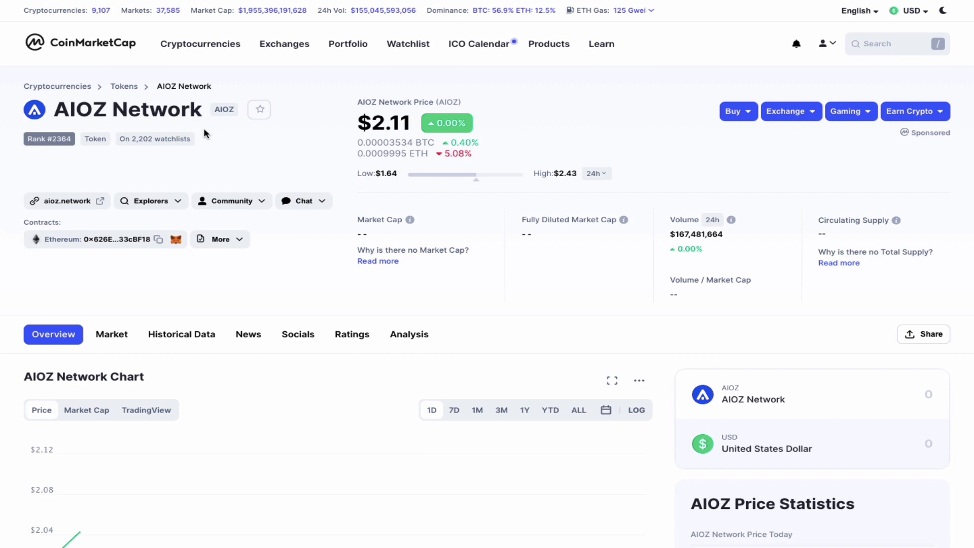
Skim the AIOZ overview, then view CoinGecko's AIOZ page: $2.11, up 4.5%, 966,666,666 max supply
scroll(193, 306, "down", 3)
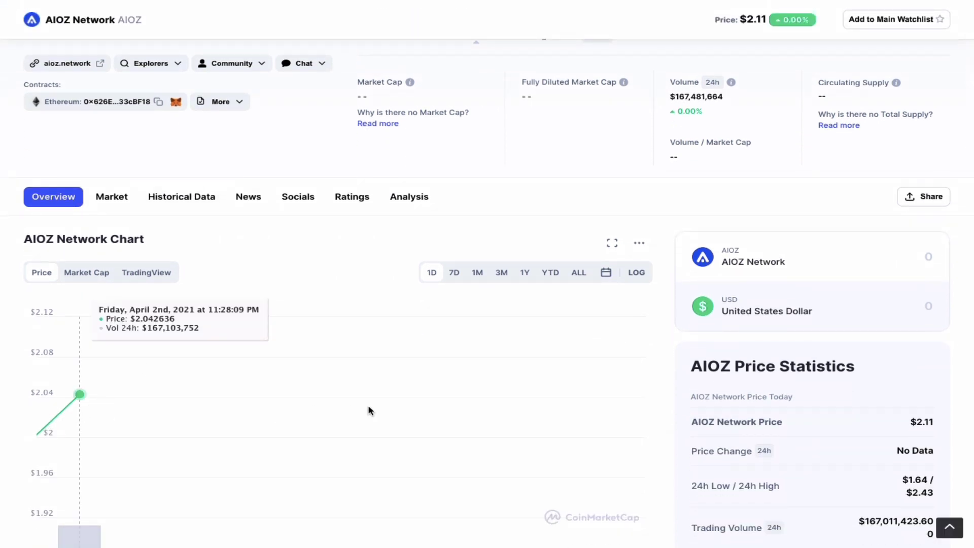
scroll(742, 417, "down", 2)
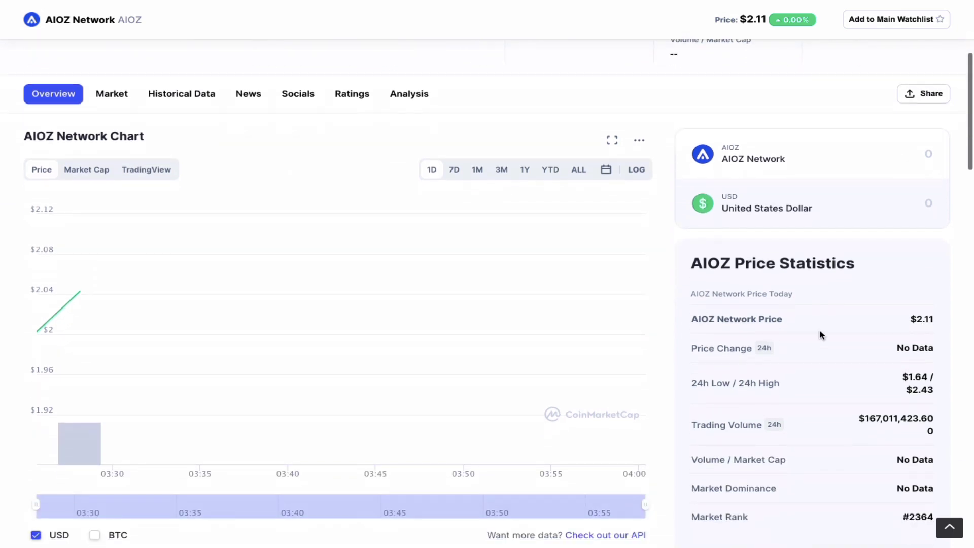
scroll(822, 482, "down", 1)
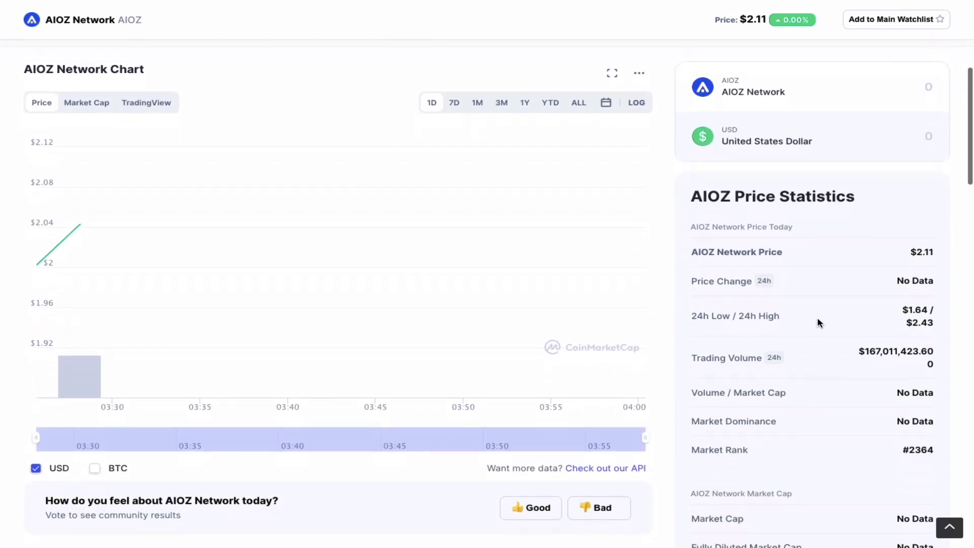
scroll(810, 331, "up", 2)
scroll(810, 331, "up", 4)
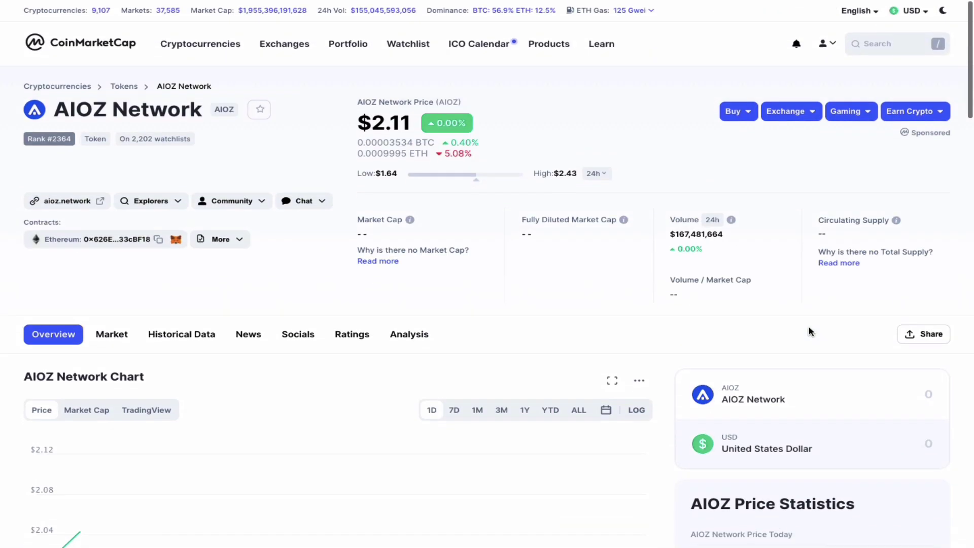
key("ctrl+Right")
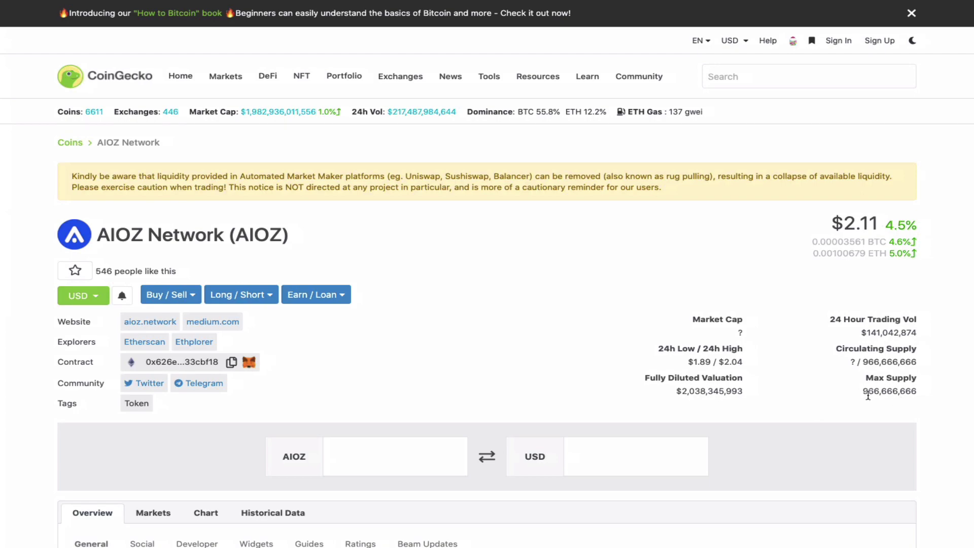
scroll(568, 323, "down", 5)
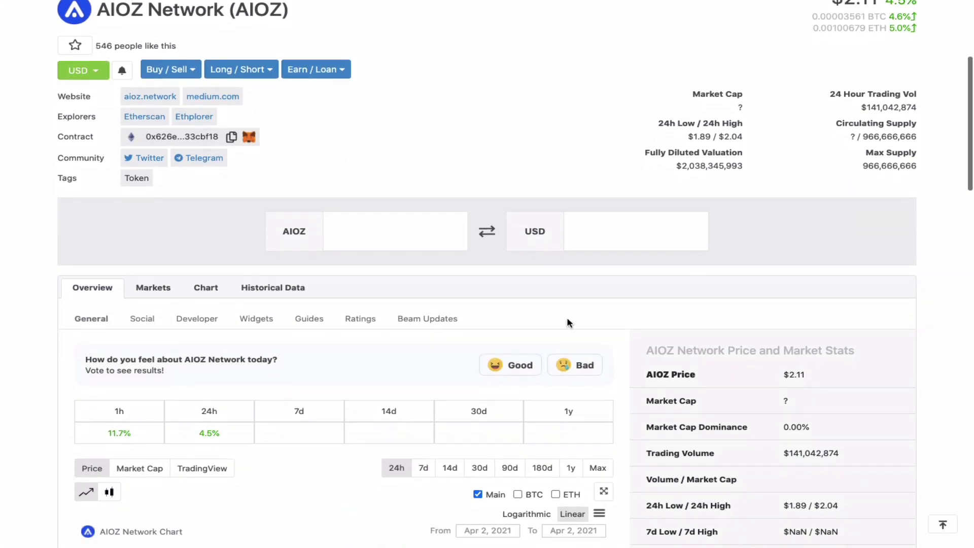
scroll(568, 322, "up", 6)
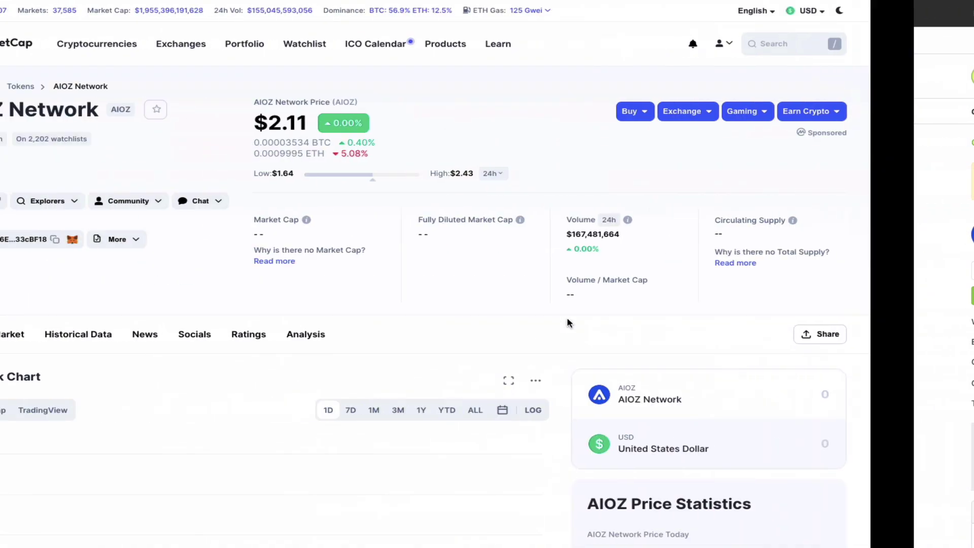
Scroll CoinMarketCap's AIOZ page to the Markets table listing Uniswap and PancakeSwap, then back up
scroll(375, 430, "down", 5)
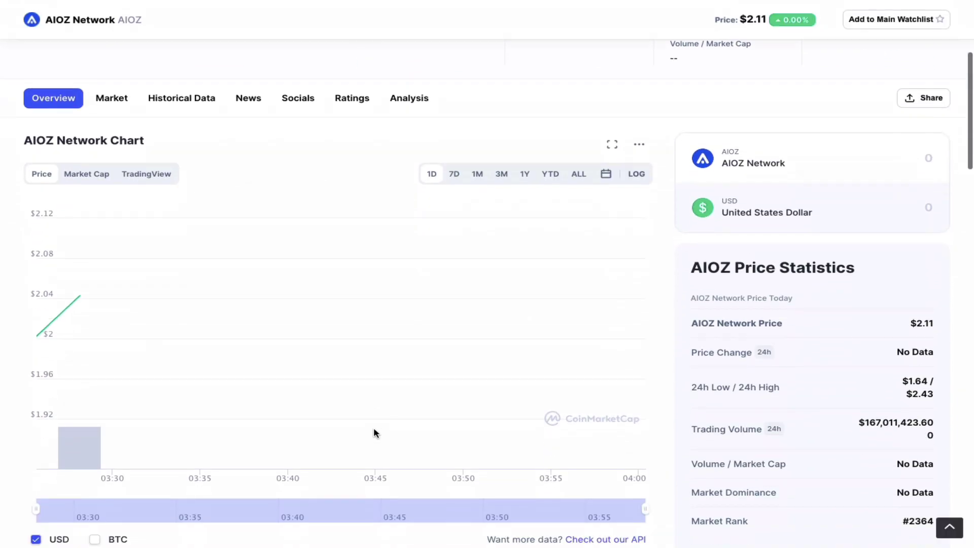
scroll(374, 431, "down", 18)
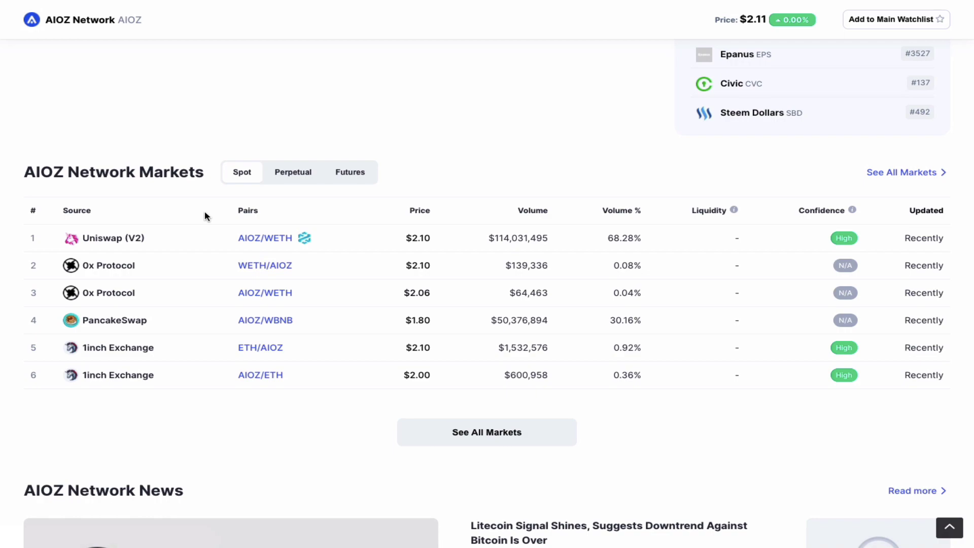
scroll(205, 211, "up", 20)
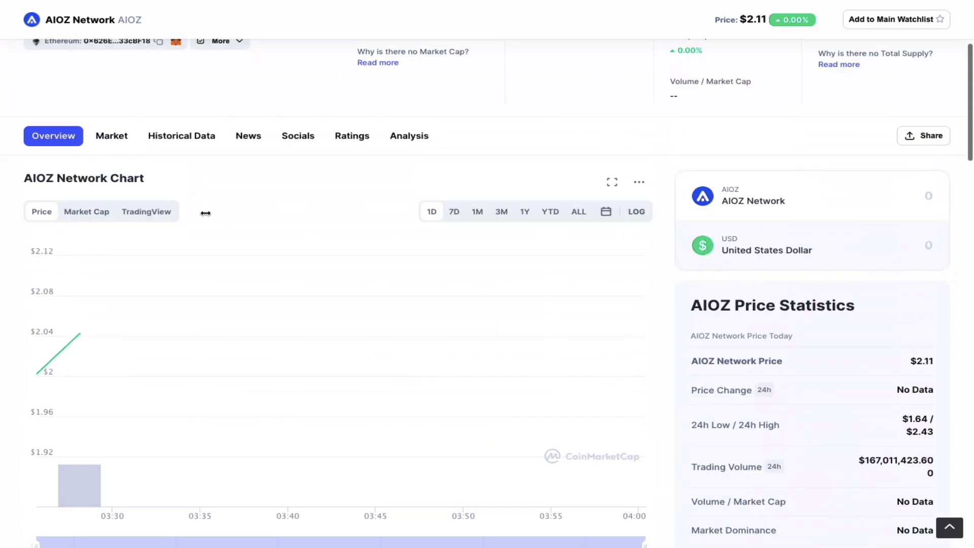
scroll(208, 218, "down", 1)
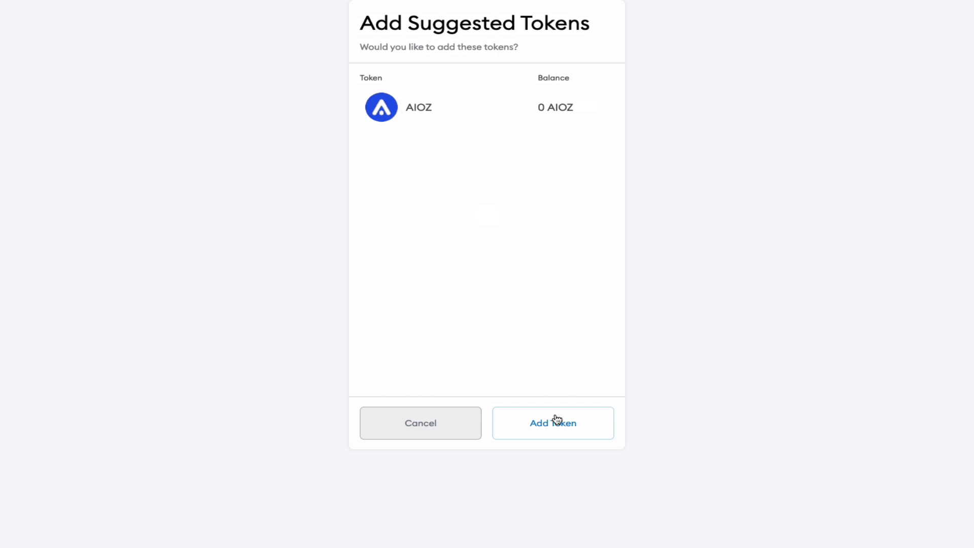
Accept MetaMask's suggestion to add the AIOZ token to the wallet
left_click(556, 429)
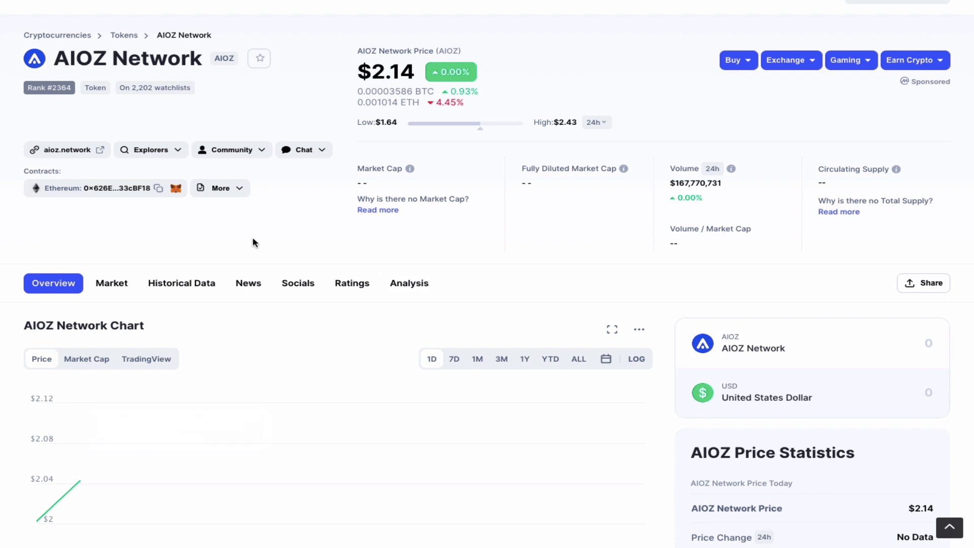
Open the official aioz.network website from CoinMarketCap's AIOZ page
left_click(64, 158)
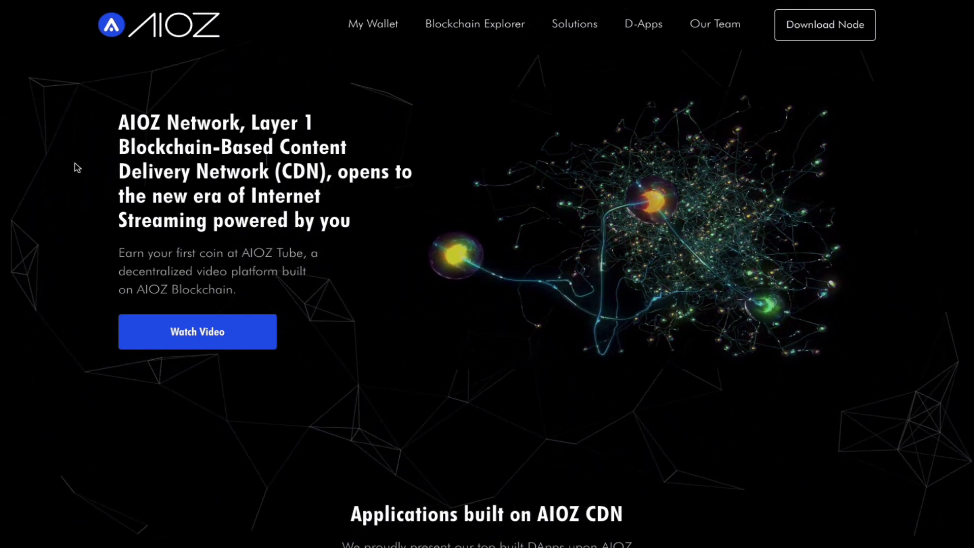
scroll(75, 163, "down", 7)
scroll(75, 163, "down", 1)
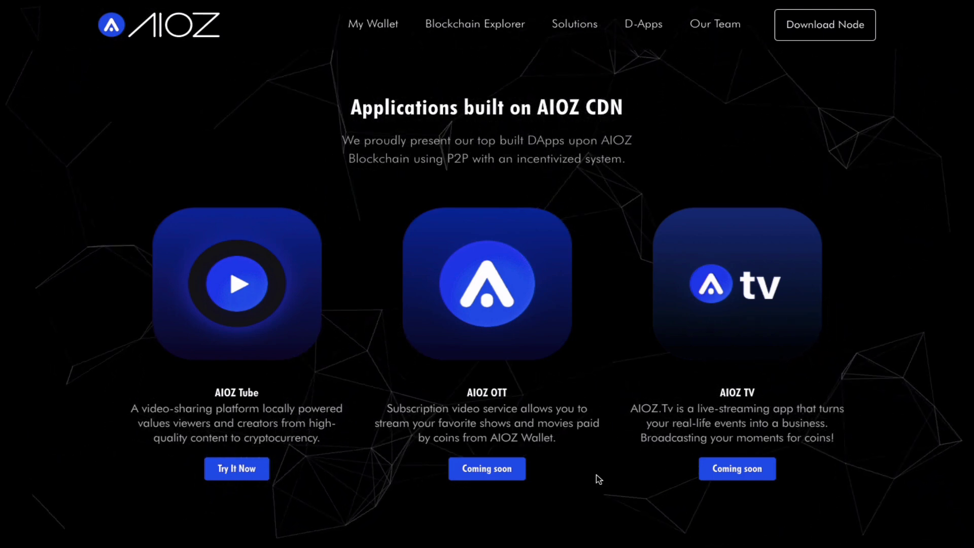
scroll(596, 474, "down", 10)
scroll(596, 474, "down", 2)
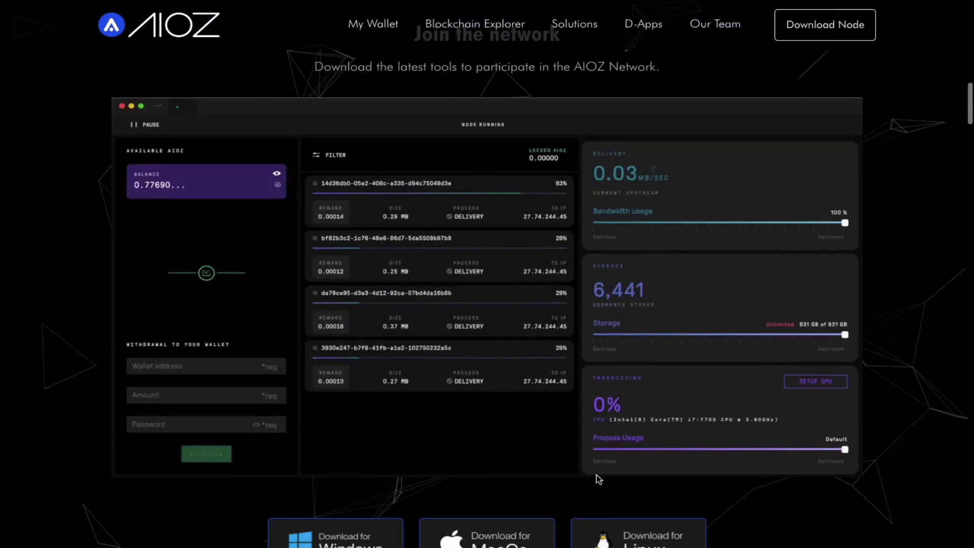
scroll(596, 474, "up", 1)
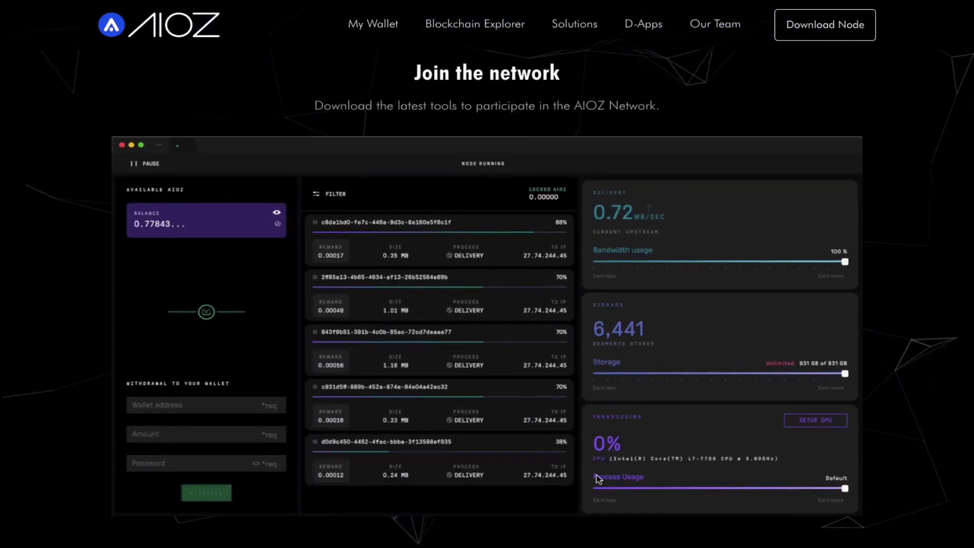
scroll(595, 476, "down", 7)
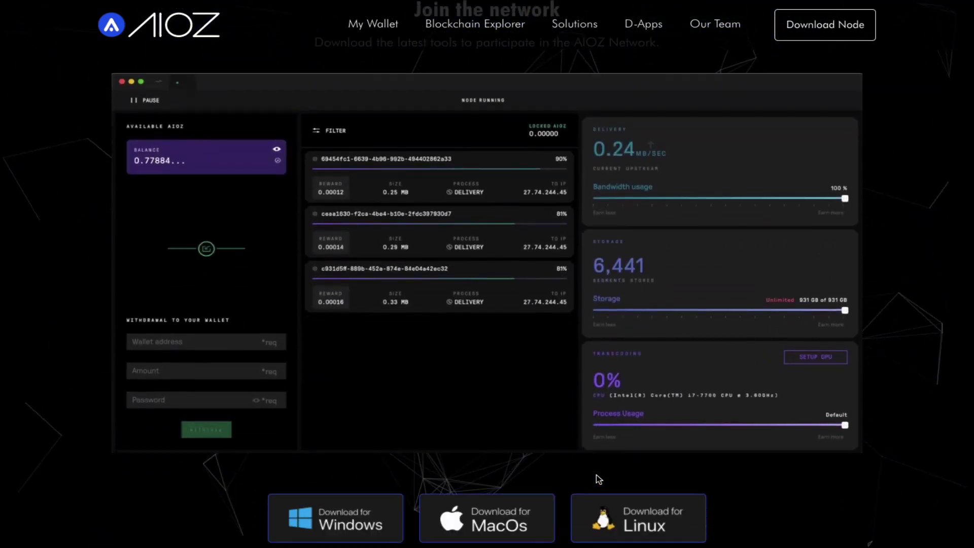
scroll(596, 475, "down", 6)
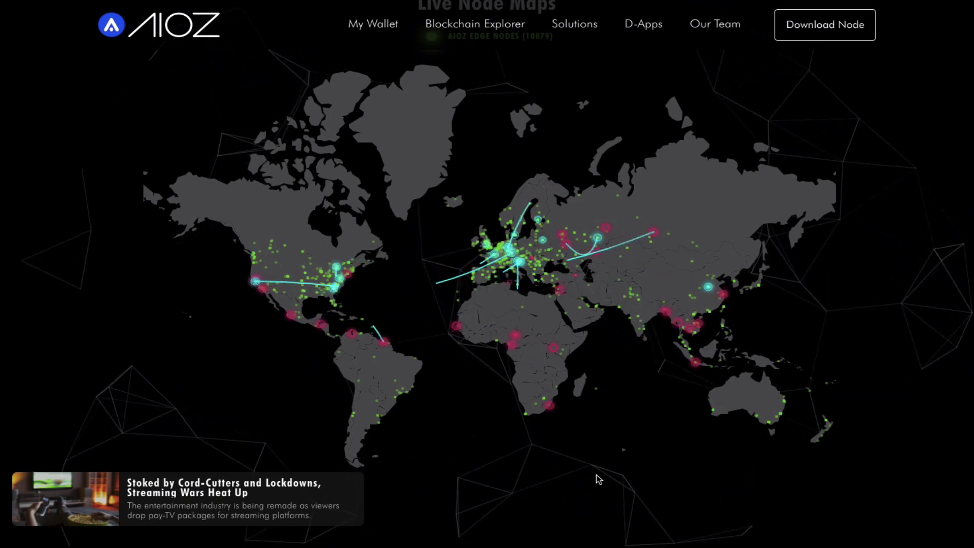
scroll(596, 475, "down", 10)
scroll(596, 474, "down", 3)
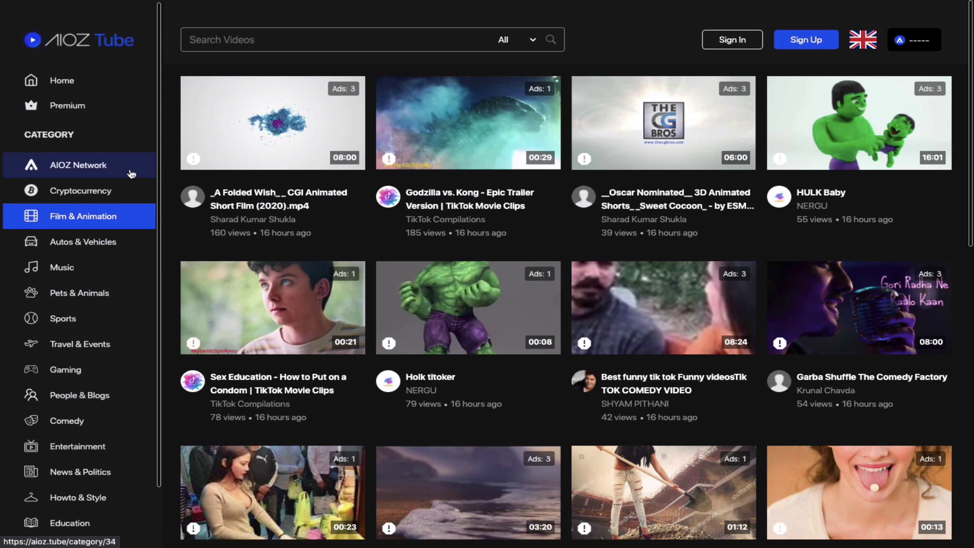
Scroll through the Film & Animation video grid on AIOZ Tube
scroll(93, 319, "down", 2)
scroll(94, 319, "up", 2)
scroll(368, 358, "down", 6)
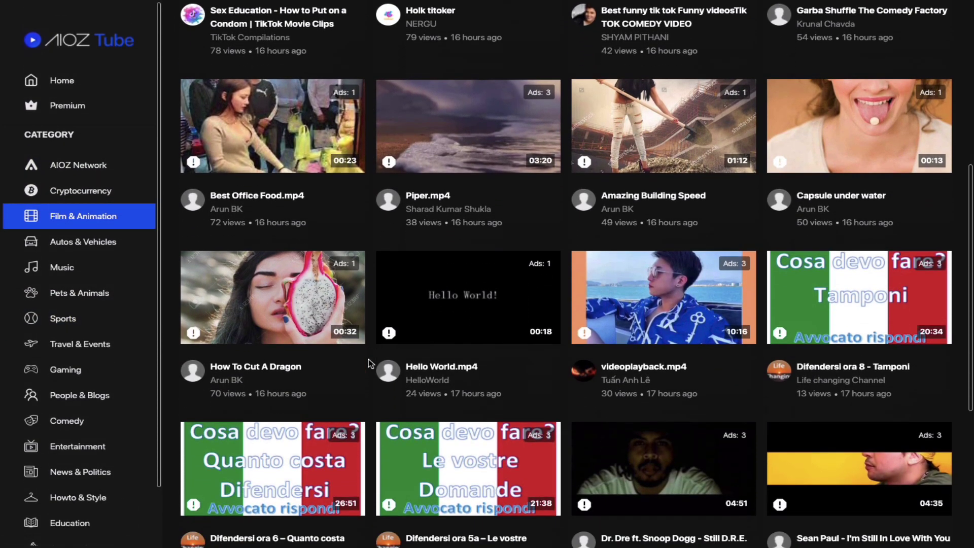
scroll(368, 358, "down", 1)
scroll(368, 359, "up", 4)
scroll(368, 358, "up", 3)
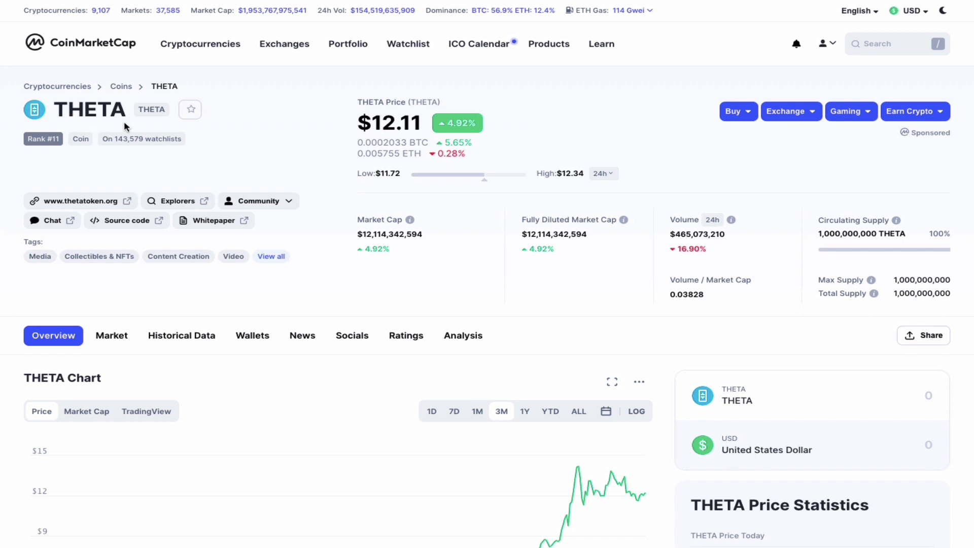
Look over THETA's $12.11 price chart, then return to CoinMarketCap's AIOZ Network page
scroll(264, 370, "down", 4)
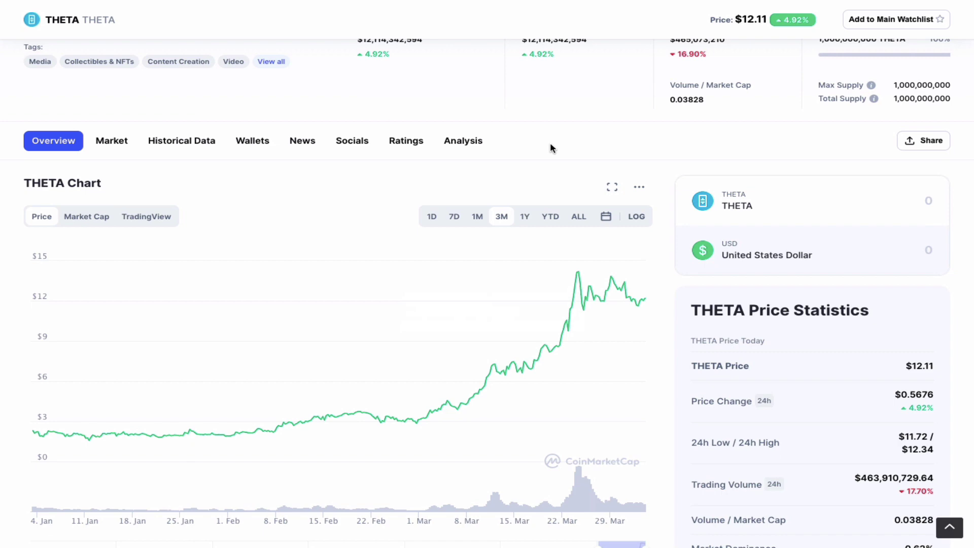
scroll(551, 145, "up", 4)
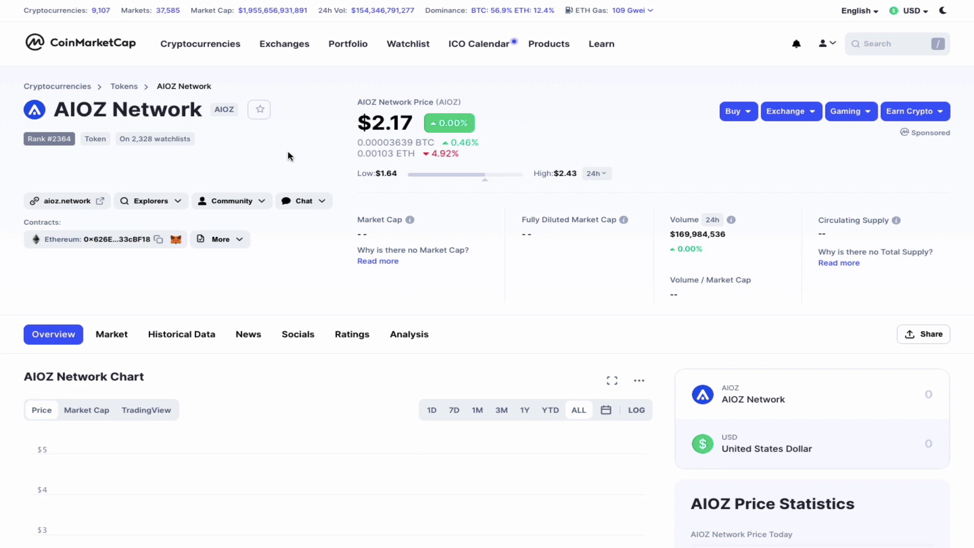
Review AIOZ's spot market pairs on the Market tab and copy its Ethereum contract address
left_click(107, 340)
scroll(119, 400, "down", 5)
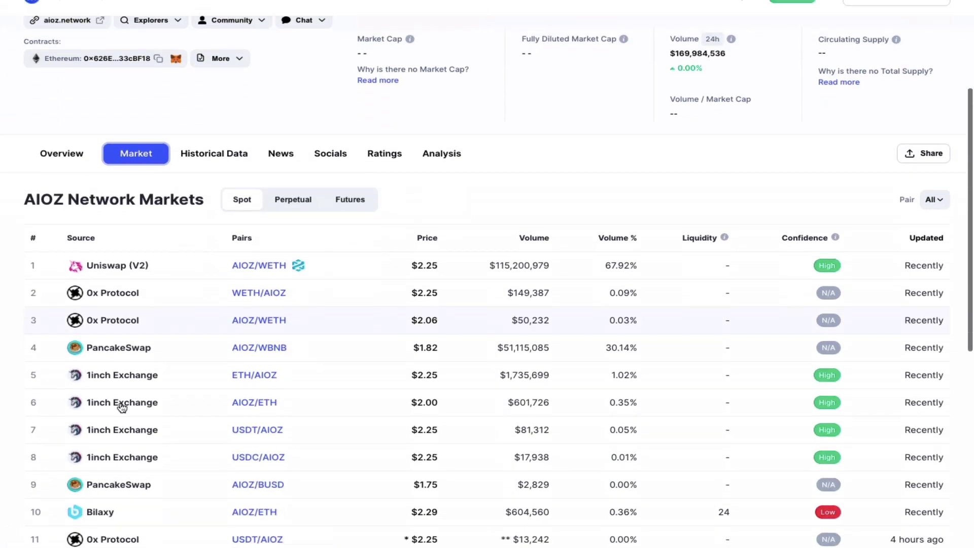
scroll(122, 406, "down", 1)
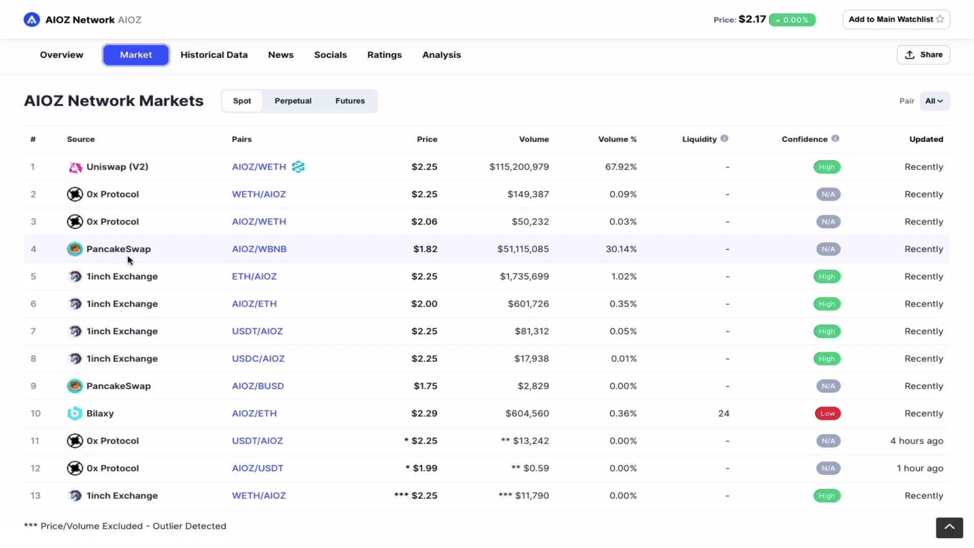
left_click(112, 169)
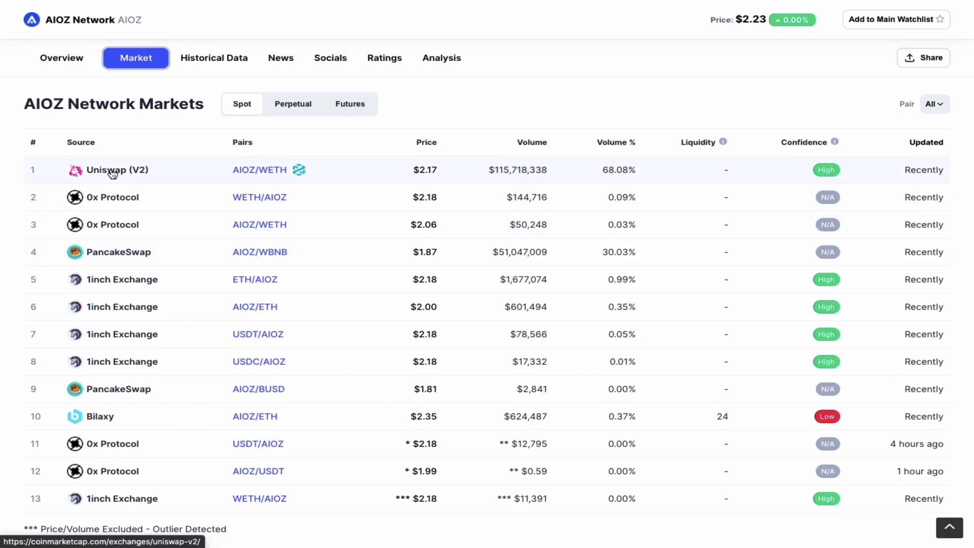
scroll(112, 173, "up", 5)
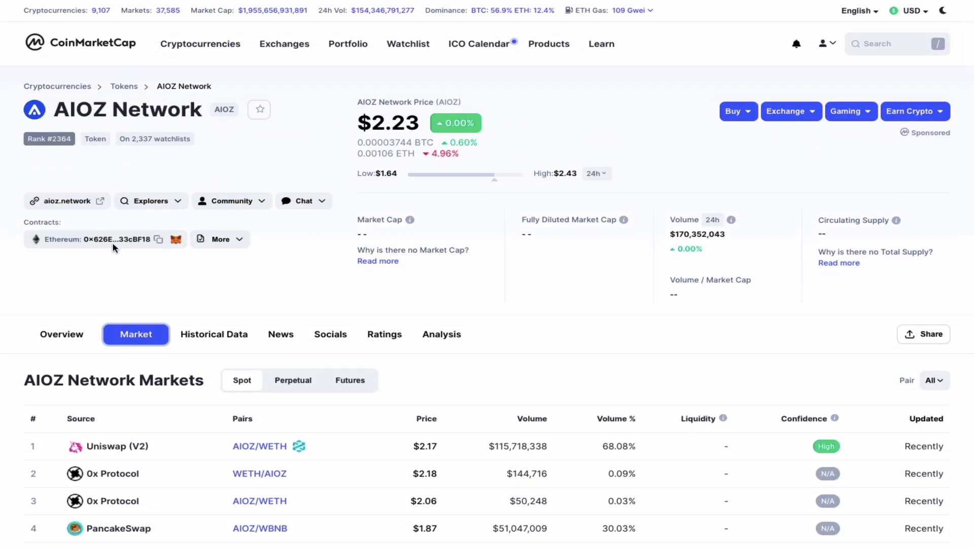
left_click(157, 243)
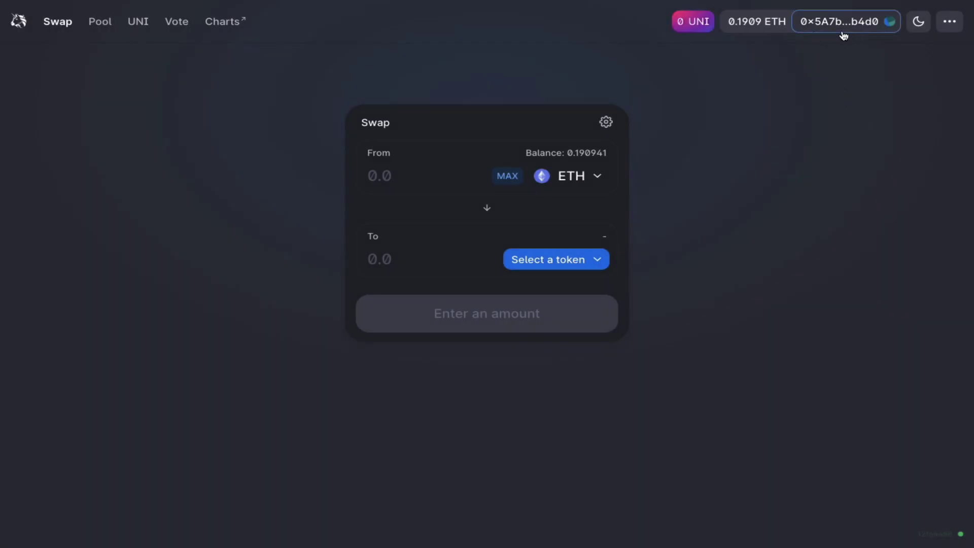
Choose AIOZ by pasted contract address, enter 0.04 ETH, and submit the swap for about 36.8476 AIOZ
left_click(559, 264)
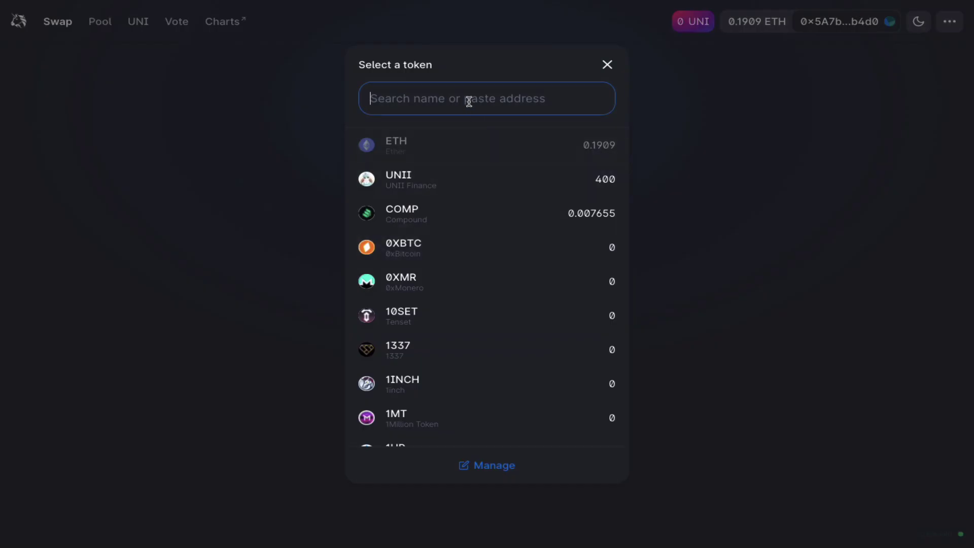
key("ctrl+v")
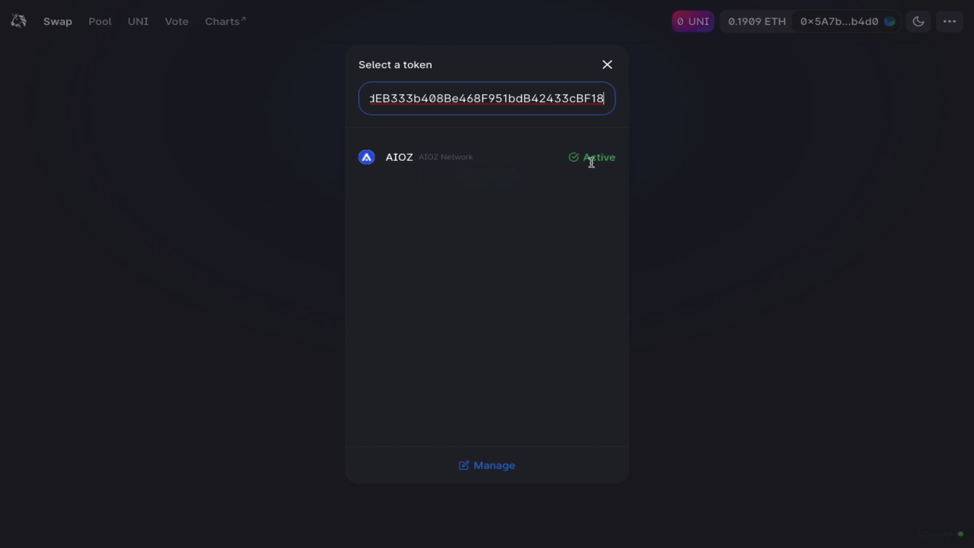
left_click(443, 157)
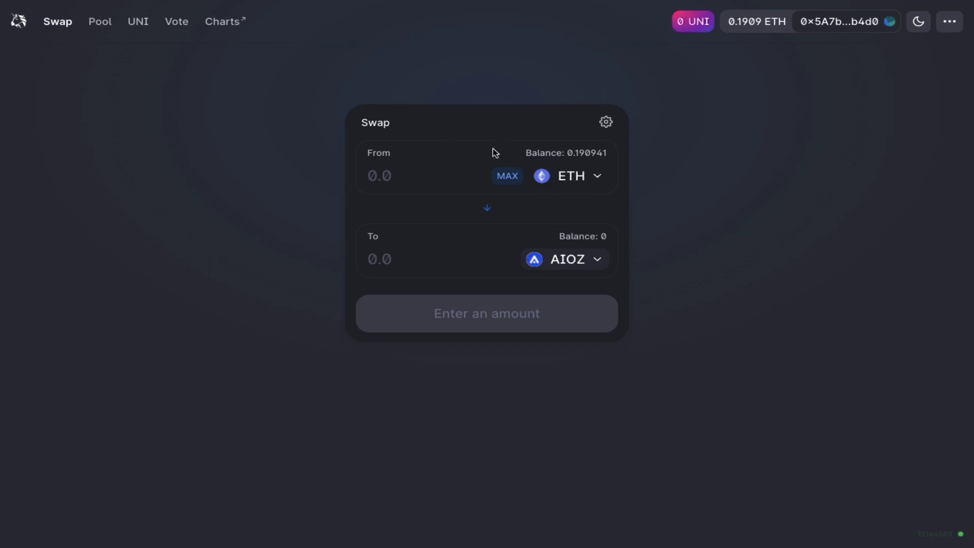
left_click(451, 176)
type("0.04")
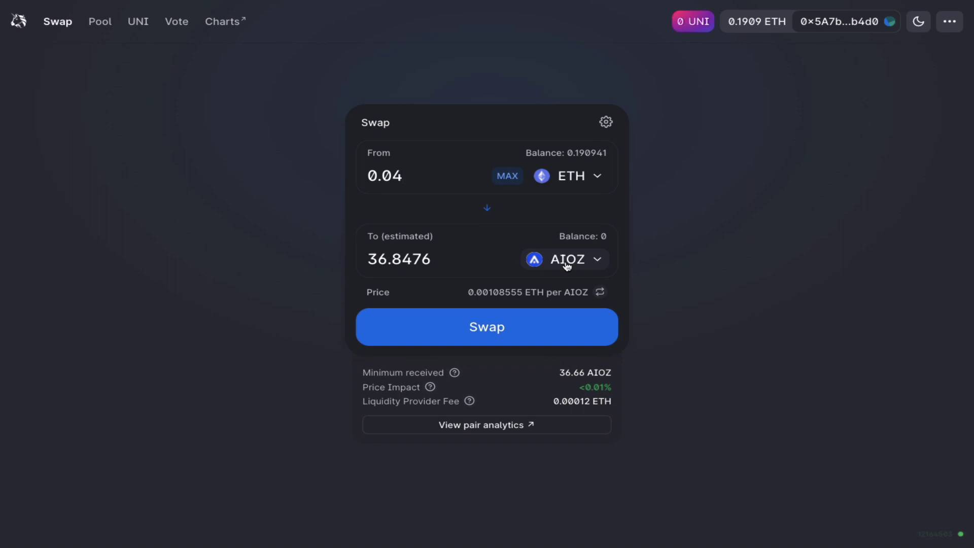
left_click(498, 345)
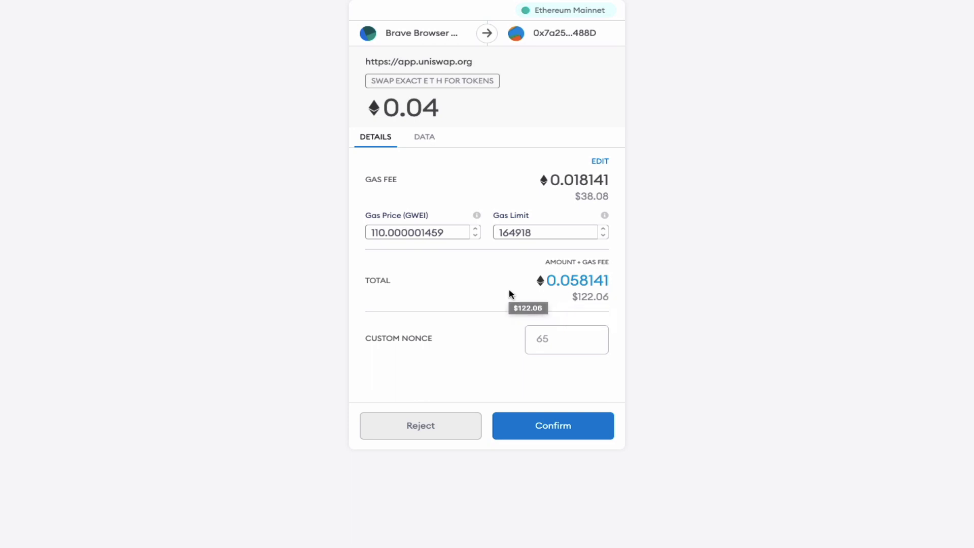
Reject the 0.04 ETH swap in MetaMask and dismiss Uniswap's transaction-rejected error
left_click(431, 428)
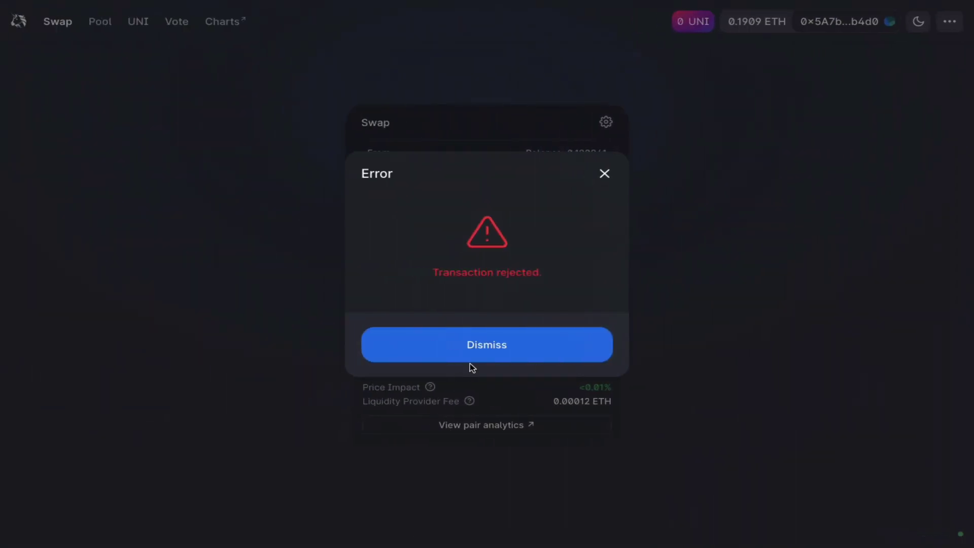
left_click(487, 348)
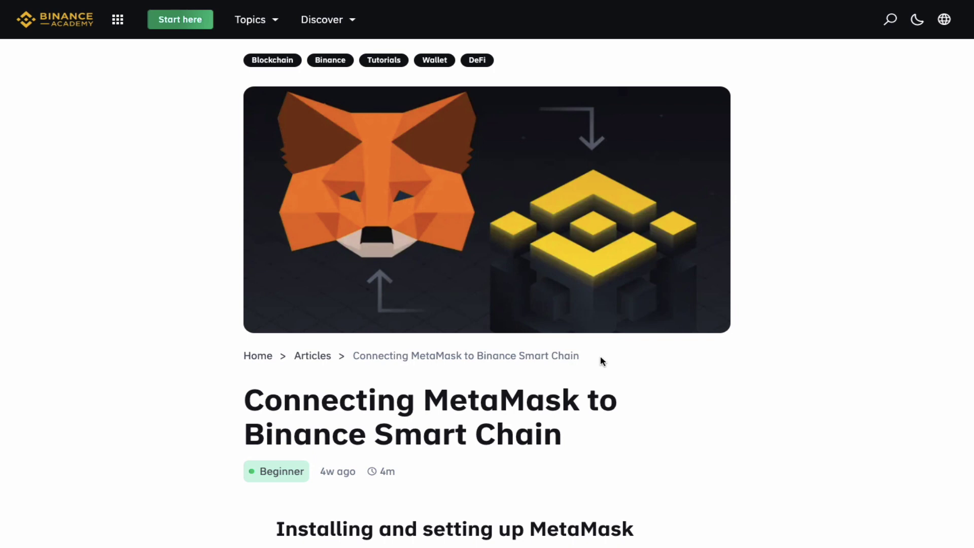
Scroll the Binance Academy guide down to the Networks section and BSC Mainnet parameters
scroll(600, 357, "down", 10)
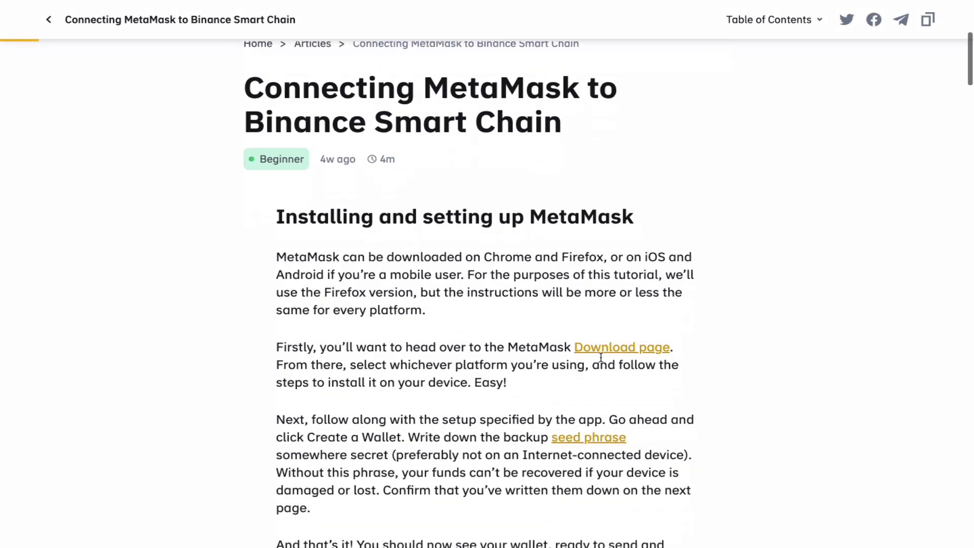
scroll(602, 362, "down", 16)
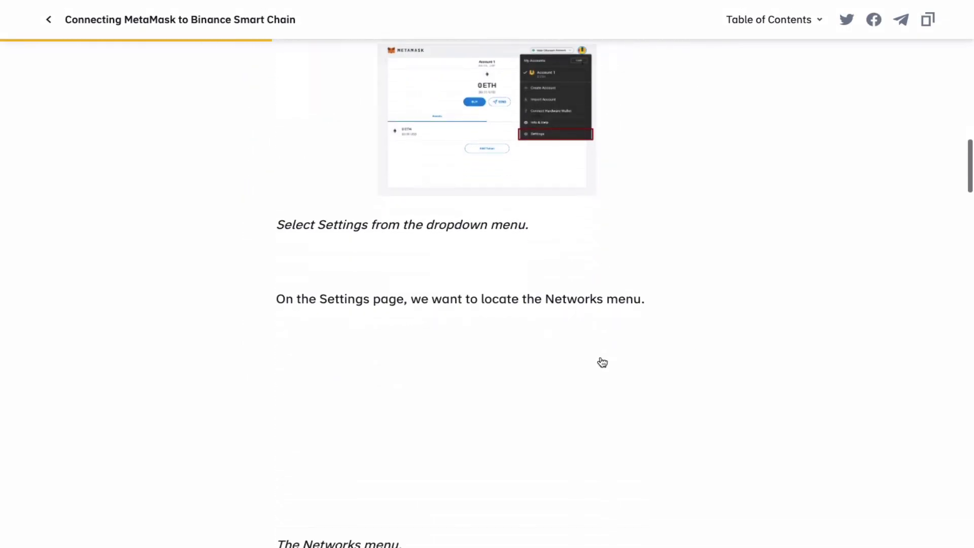
scroll(602, 361, "down", 5)
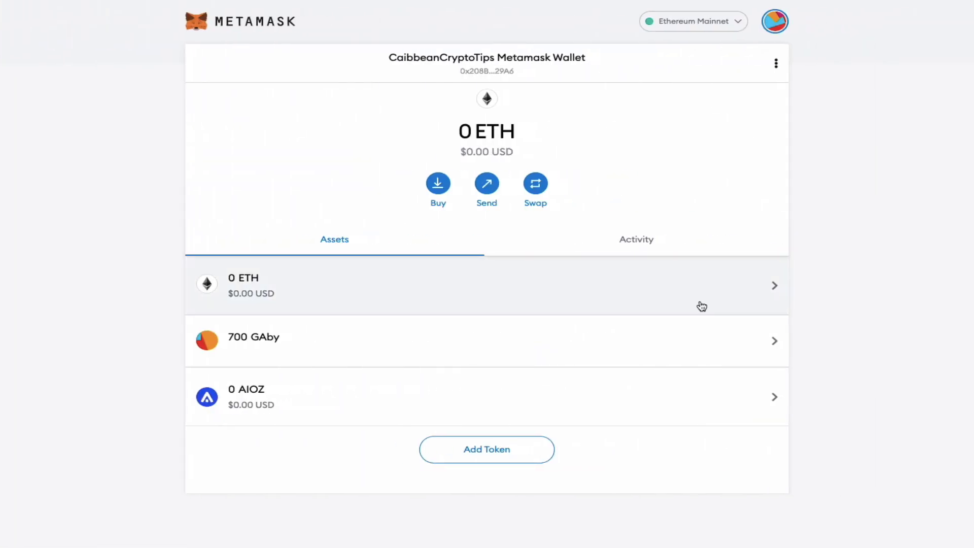
Go to MetaMask Settings > Networks and begin a new custom network entry
left_click(772, 26)
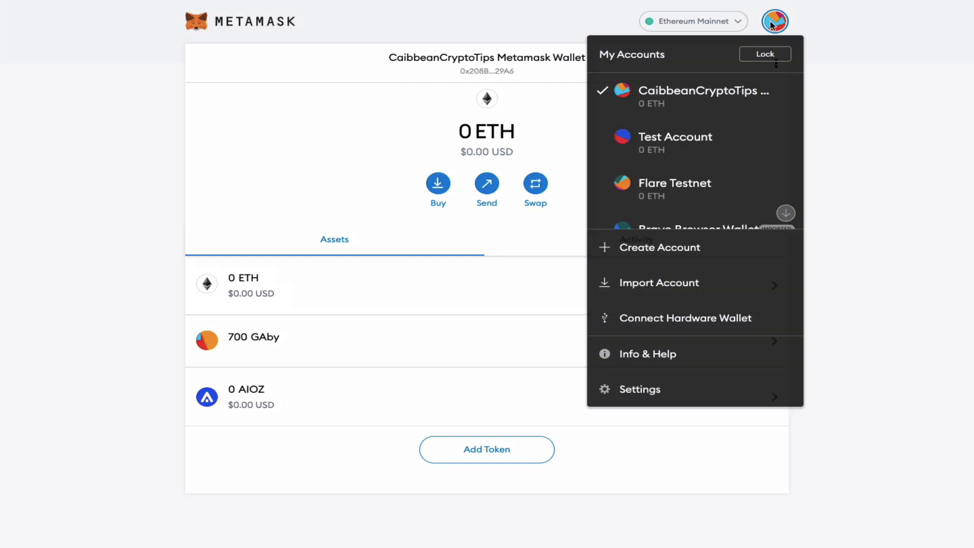
left_click(682, 391)
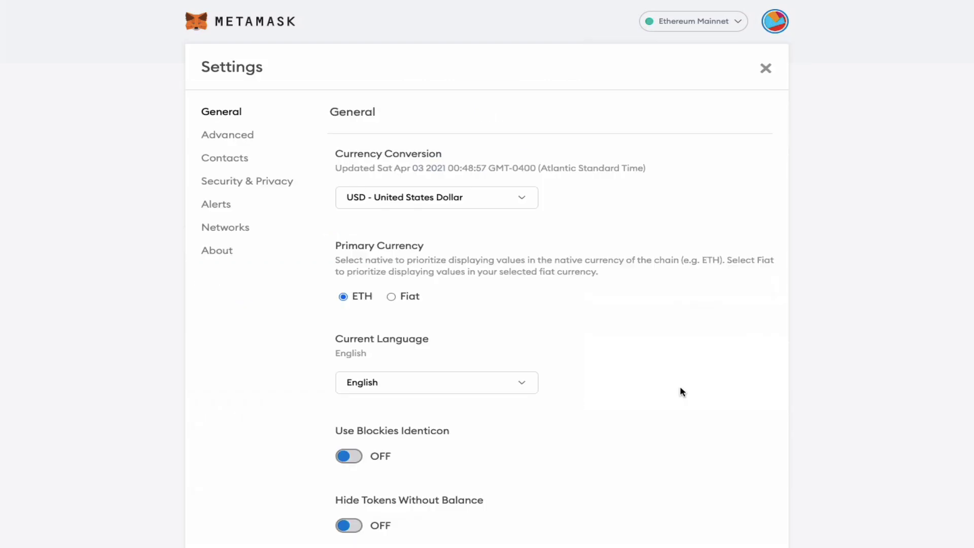
left_click(221, 227)
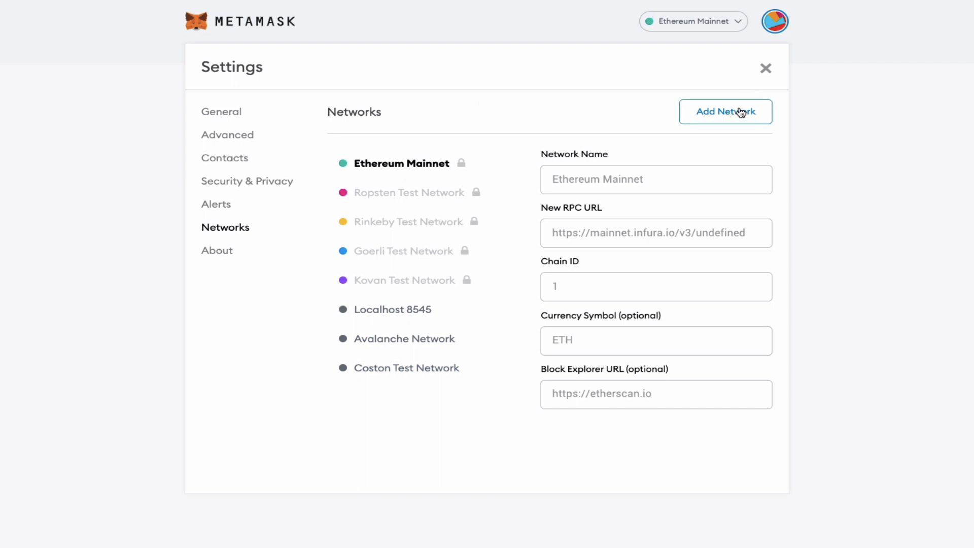
left_click(714, 111)
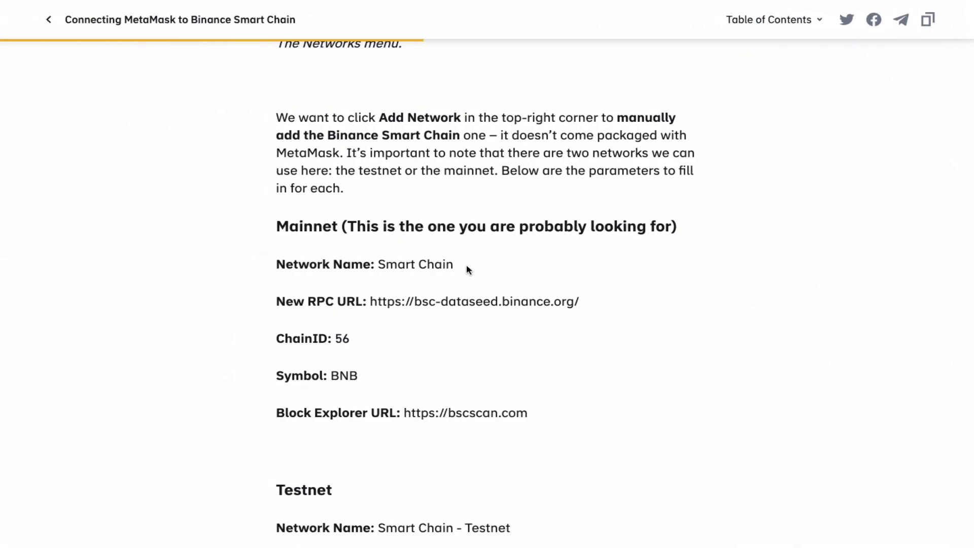
Copy network name Smart Chain, the mainnet RPC URL and chain ID 56 into the form
left_click_drag(456, 264, 378, 269)
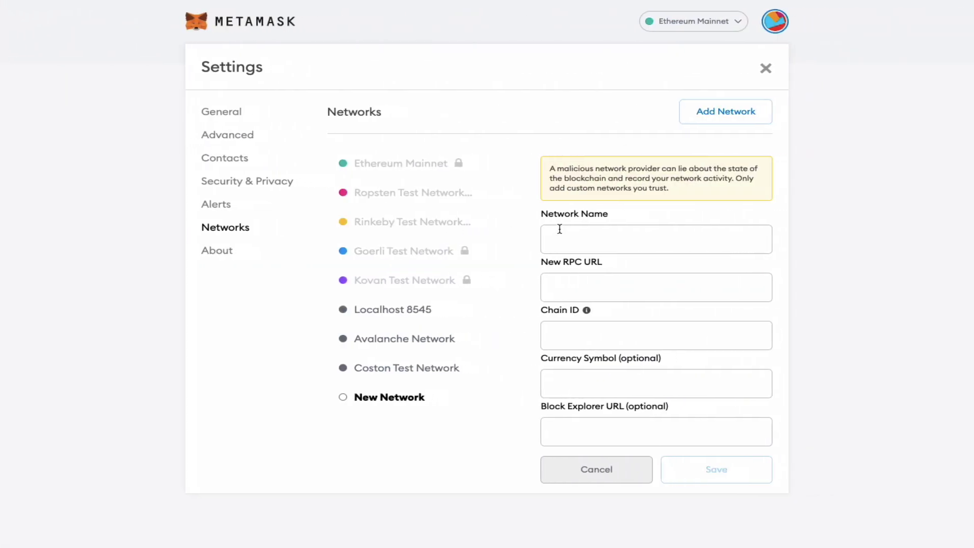
left_click(560, 229)
key("ctrl+v")
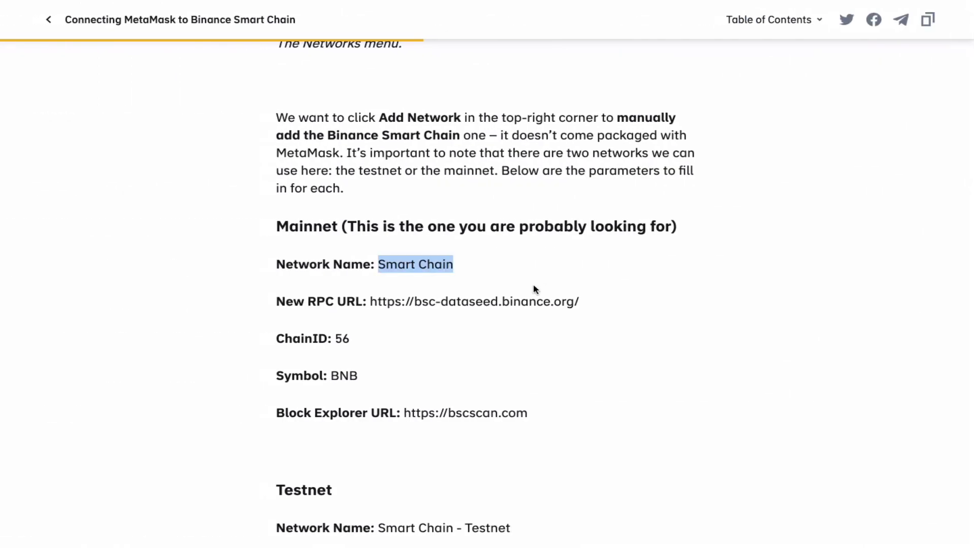
left_click_drag(582, 303, 373, 302)
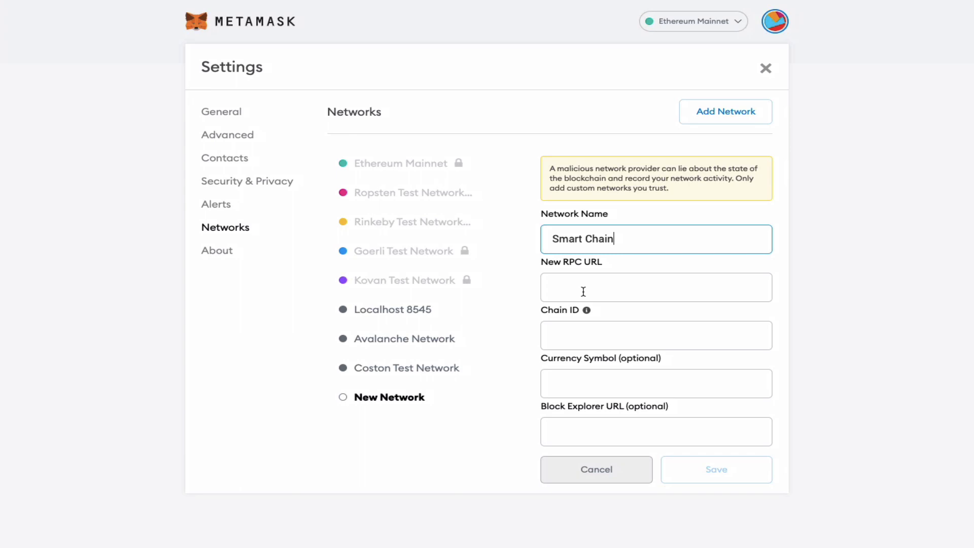
left_click(583, 291)
key("ctrl+v")
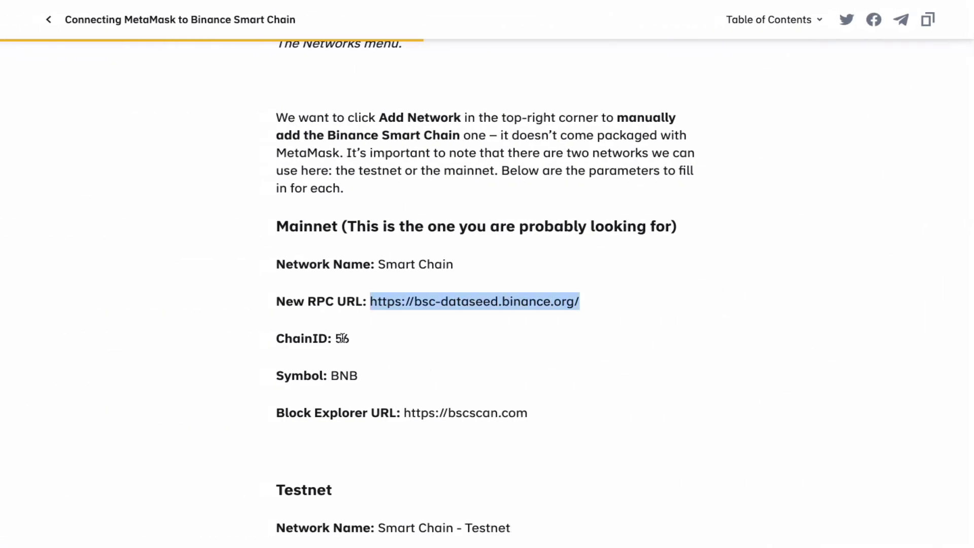
double_click(342, 338)
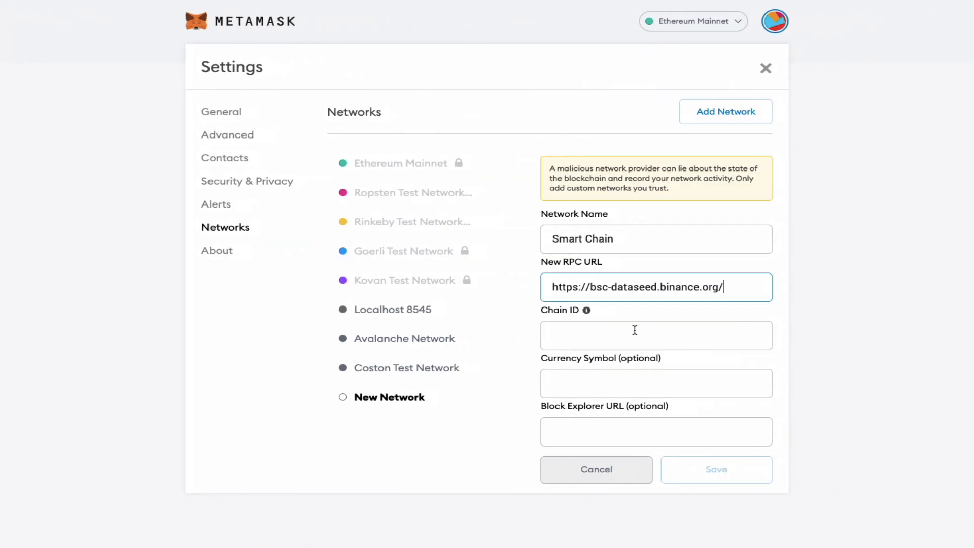
left_click(633, 330)
key("ctrl+v")
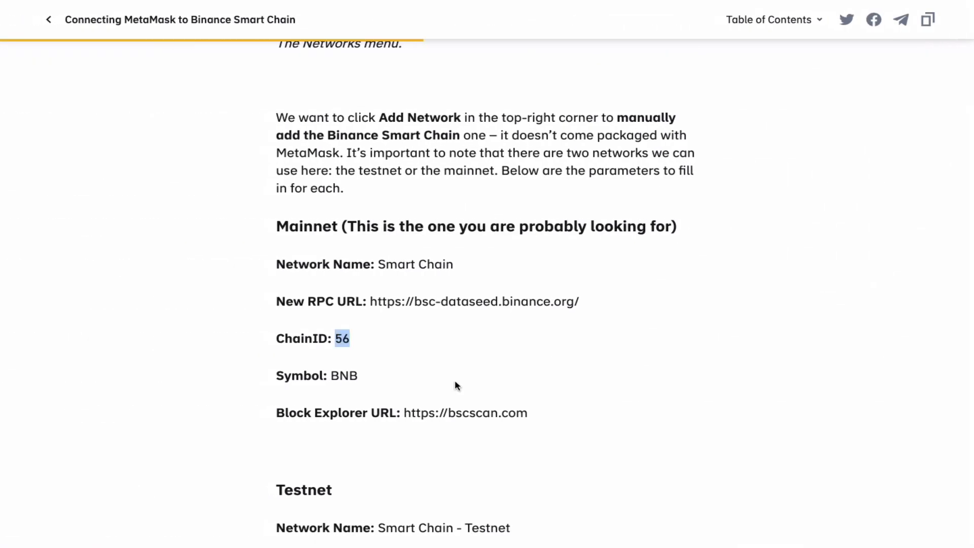
double_click(343, 376)
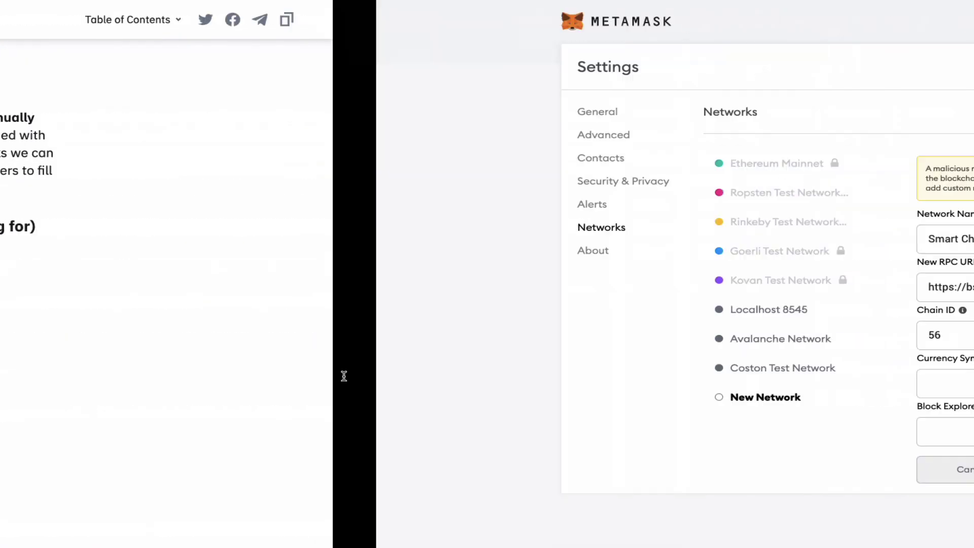
left_click(624, 379)
key("ctrl+v")
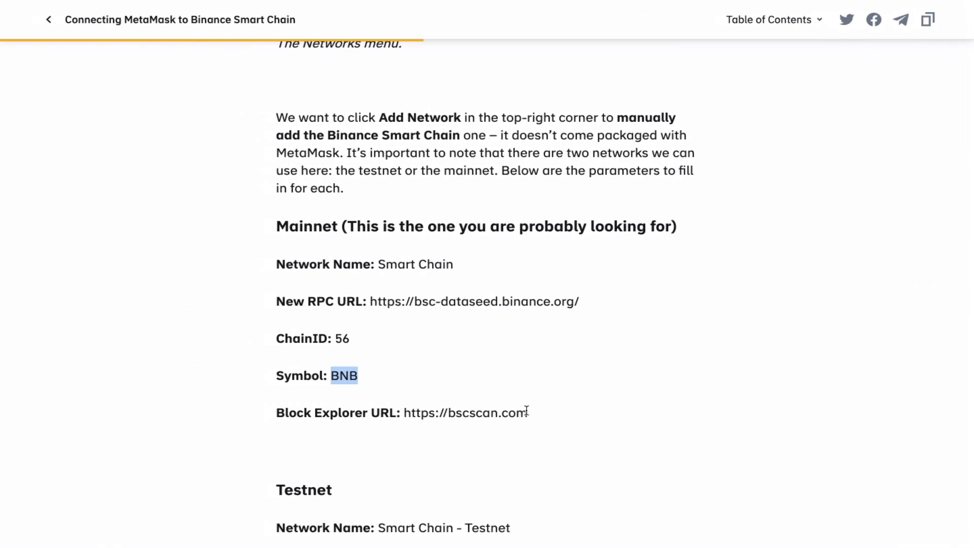
left_click_drag(529, 410, 406, 417)
key("ctrl+c")
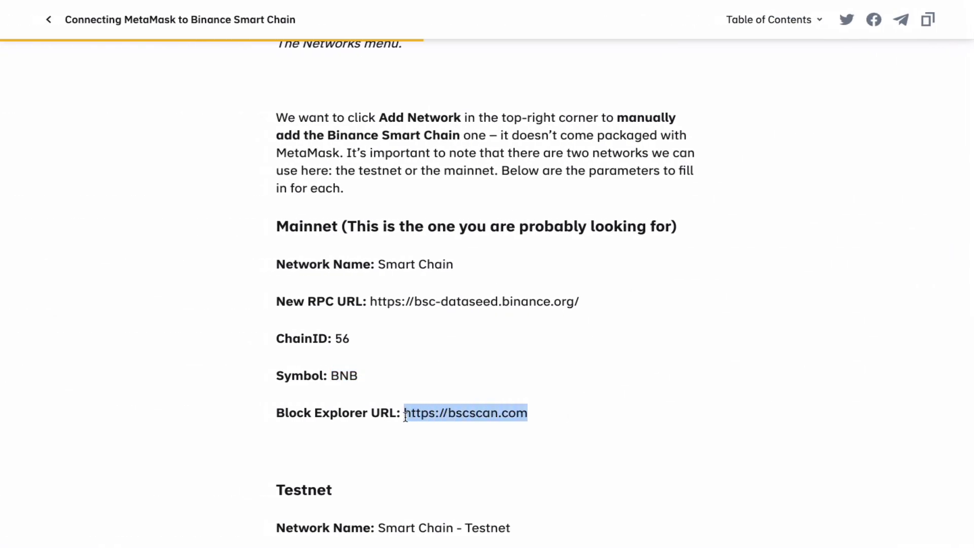
left_click(606, 429)
key("ctrl+v")
left_click(709, 476)
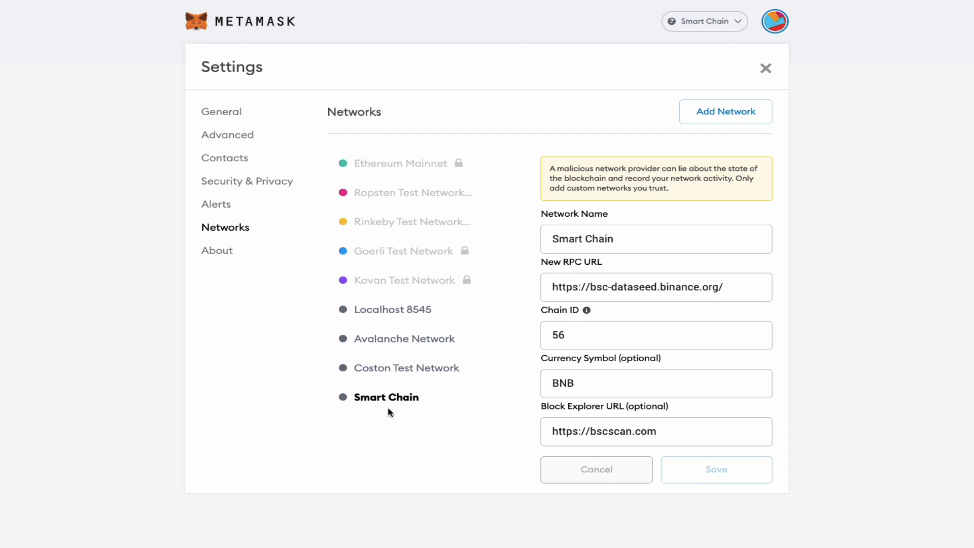
Close settings and copy the wallet's account address
left_click(767, 70)
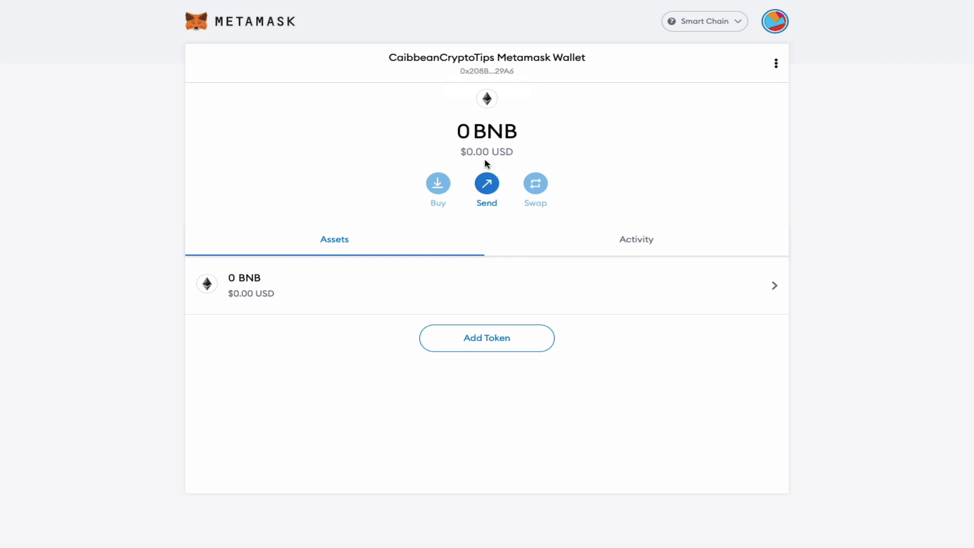
left_click(487, 71)
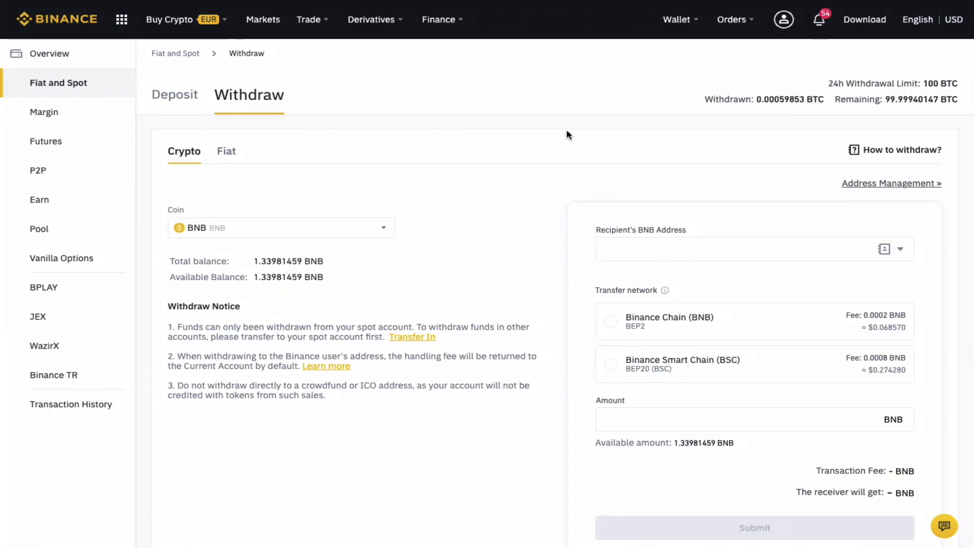
Paste the wallet address as the BNB recipient and choose the Binance Smart Chain (BSC) network
left_click(620, 253)
key("ctrl+v")
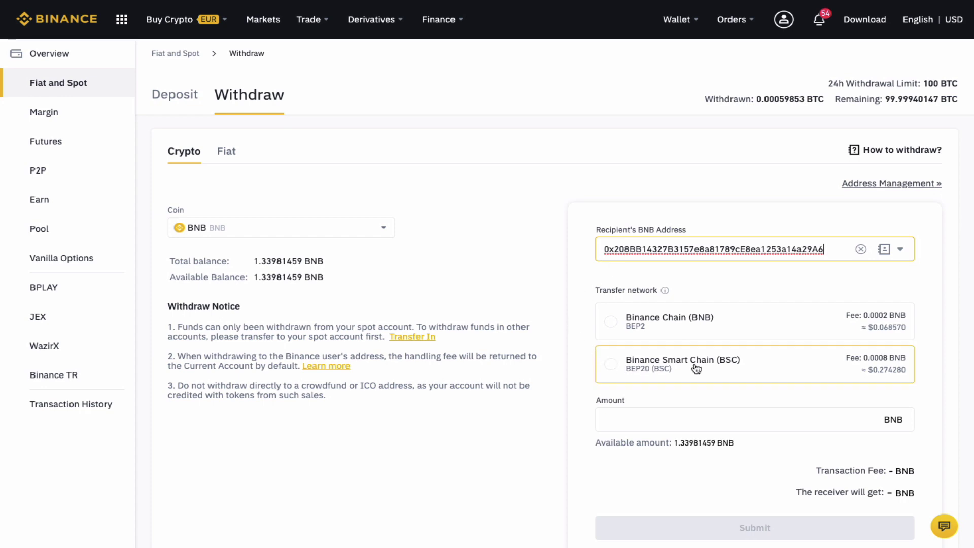
left_click(641, 373)
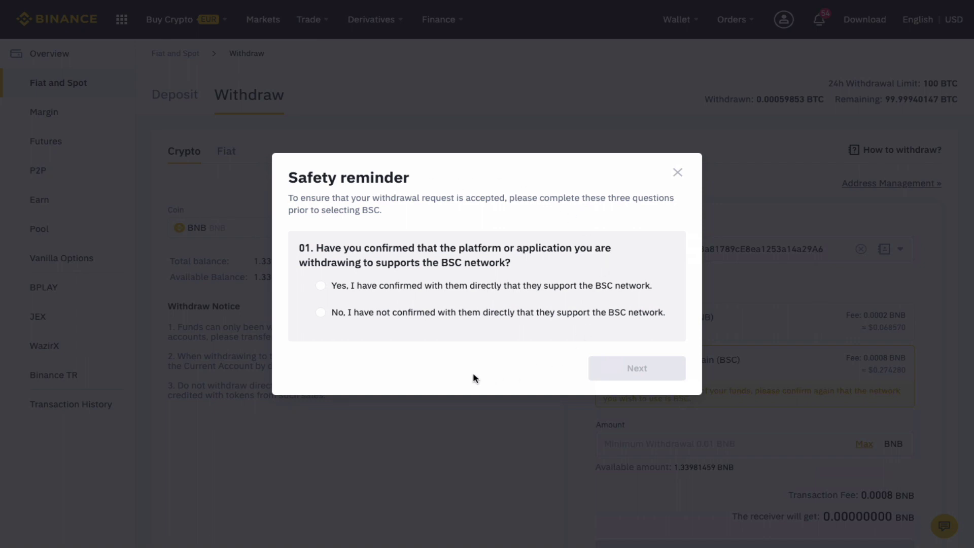
Answer the safety quiz: Yes, assets would be lost, BEP20 supported, then acknowledge
left_click(320, 285)
left_click(638, 369)
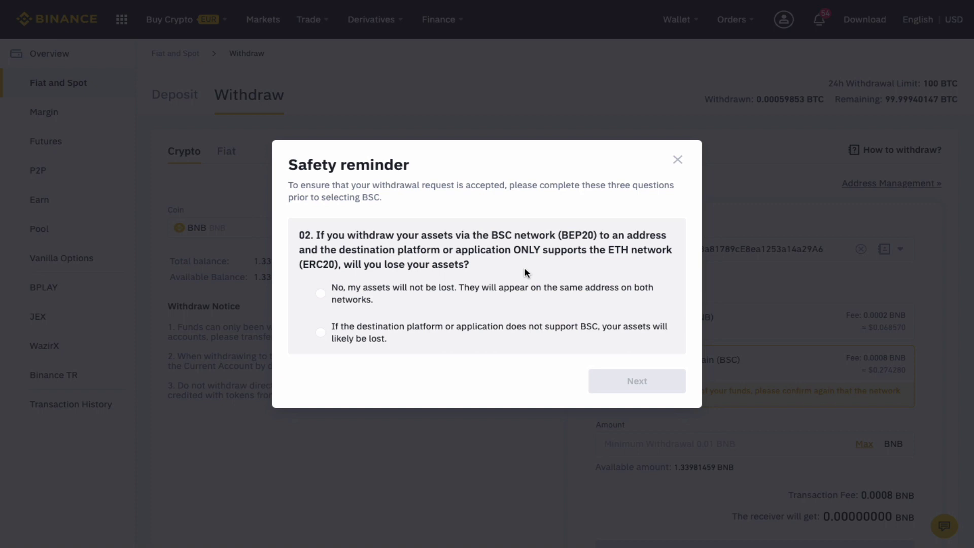
left_click(321, 333)
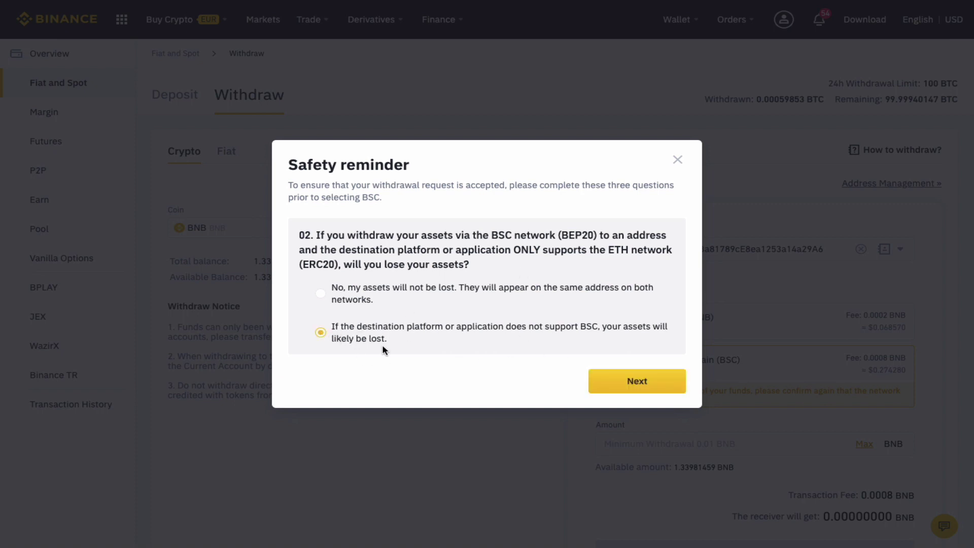
left_click(638, 383)
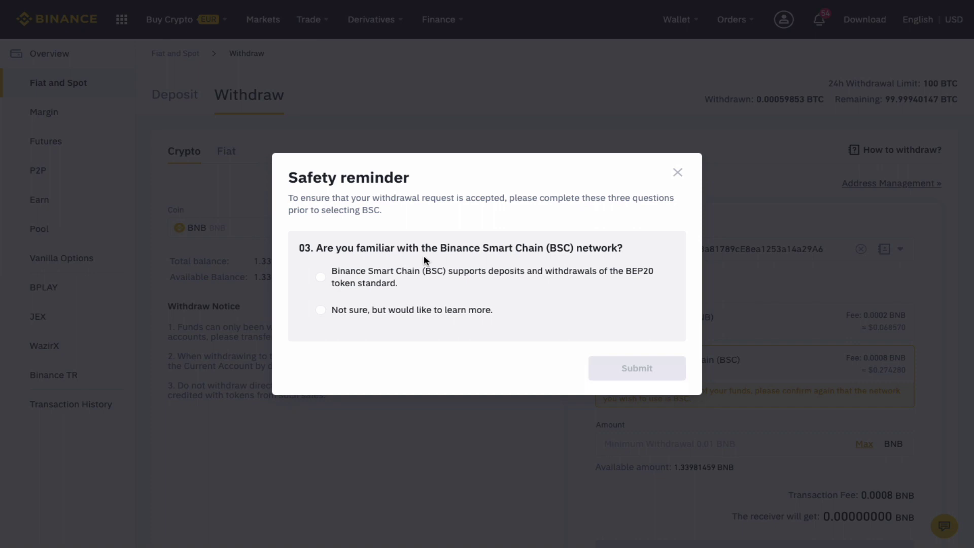
left_click(321, 275)
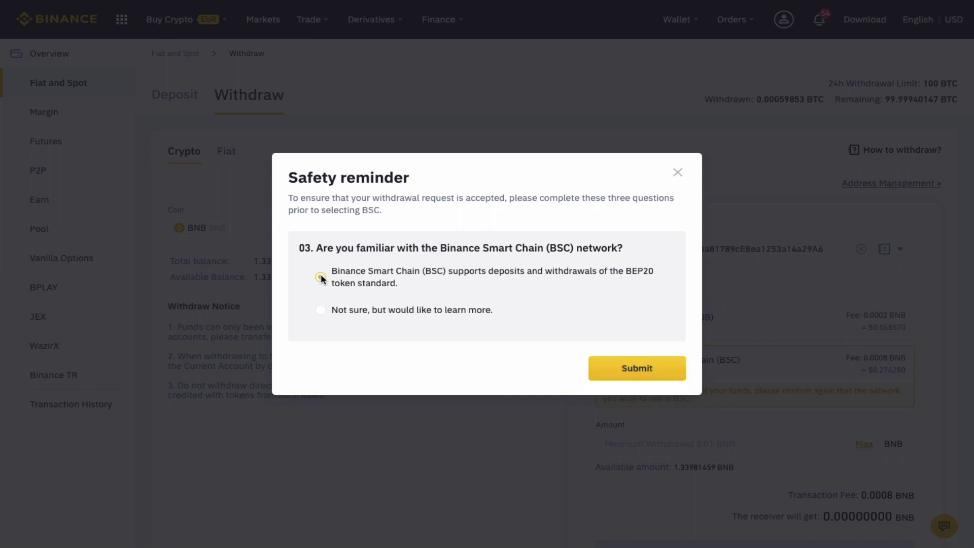
left_click(648, 379)
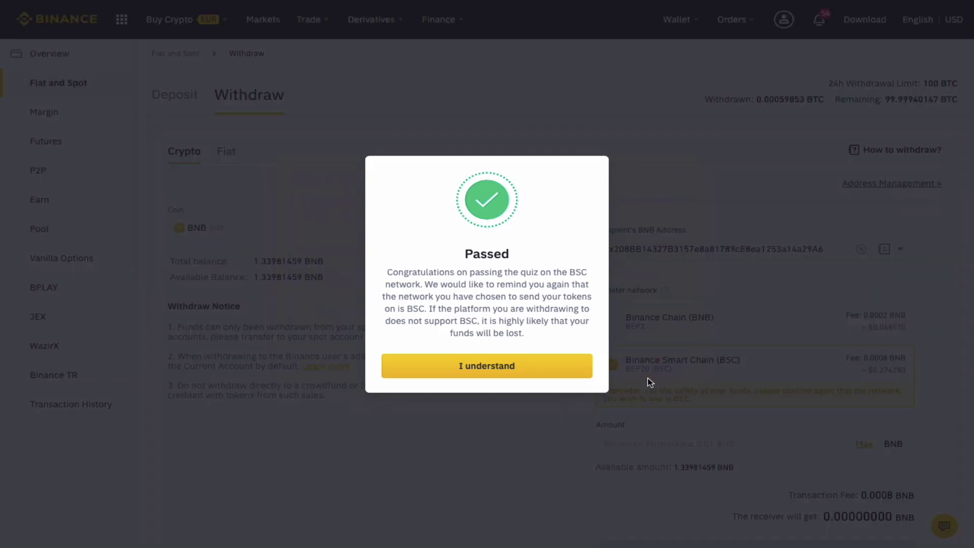
left_click(482, 368)
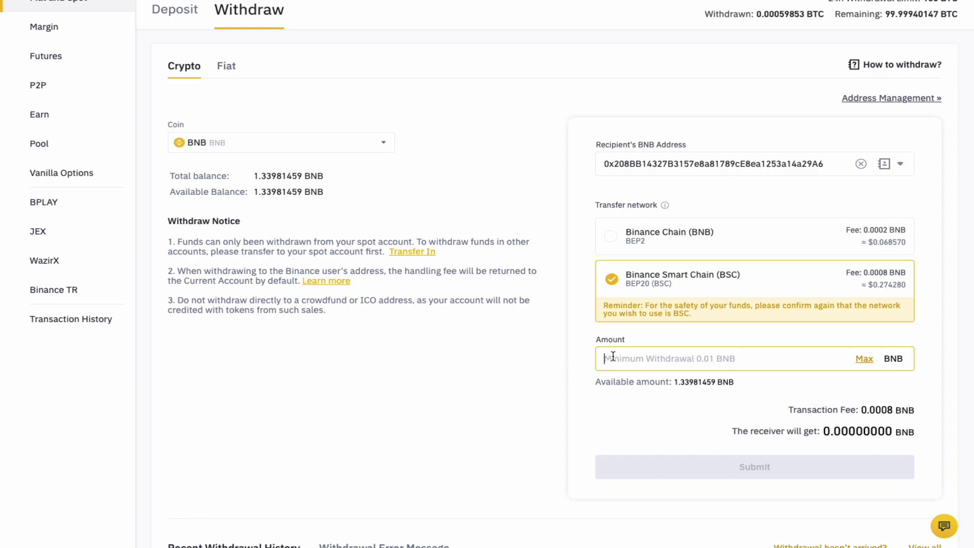
Enter 0.33 as the BNB withdrawal amount and submit it
type("0.33")
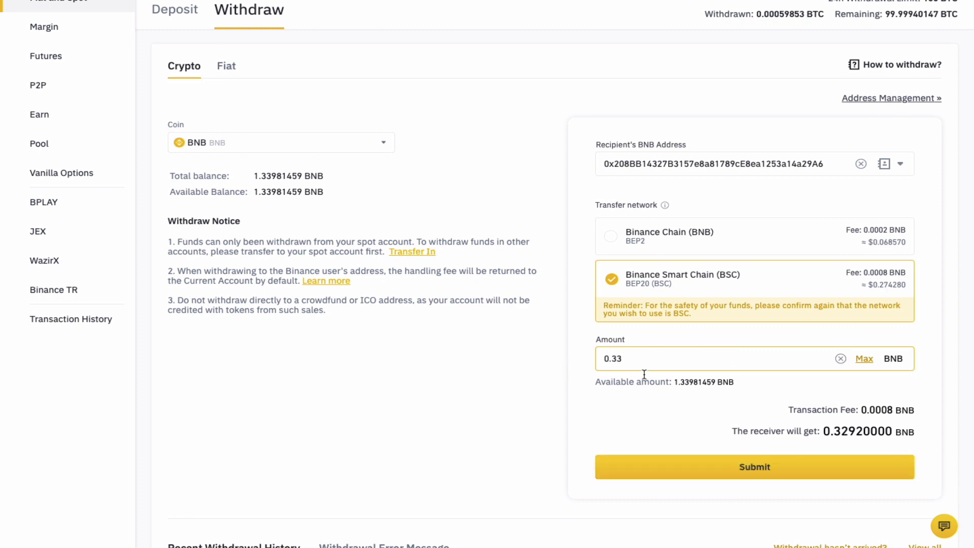
left_click(755, 470)
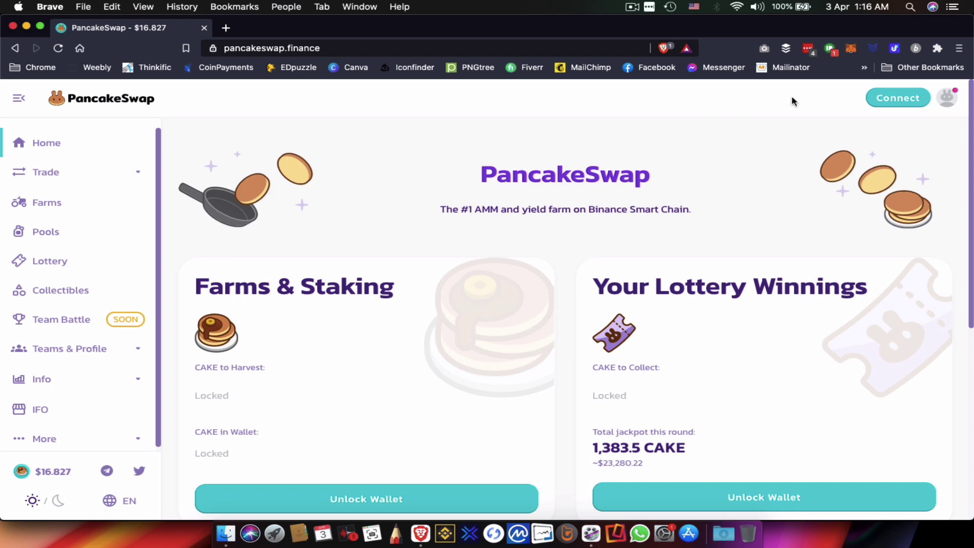
Connect MetaMask to PancakeSwap, approving account access in the wallet popup
left_click(906, 99)
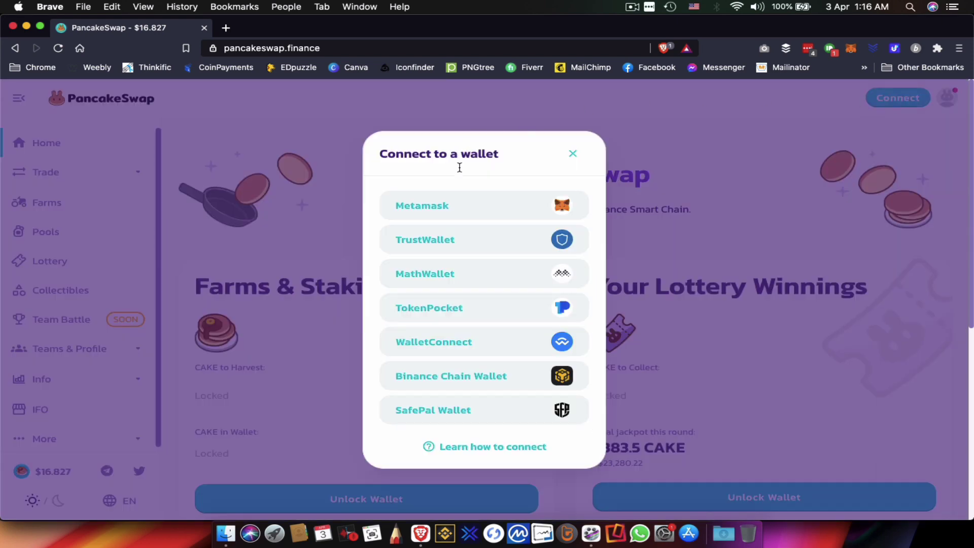
left_click(470, 205)
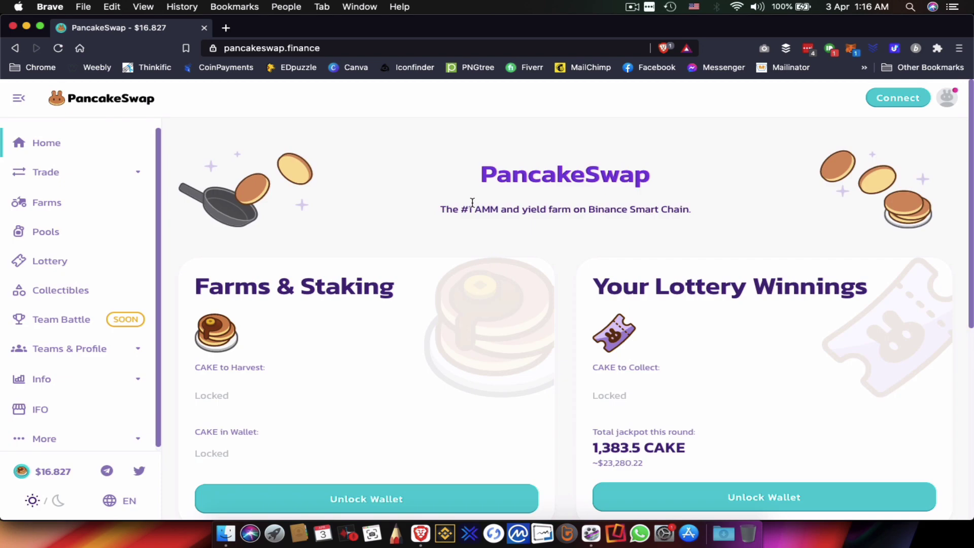
left_click(851, 50)
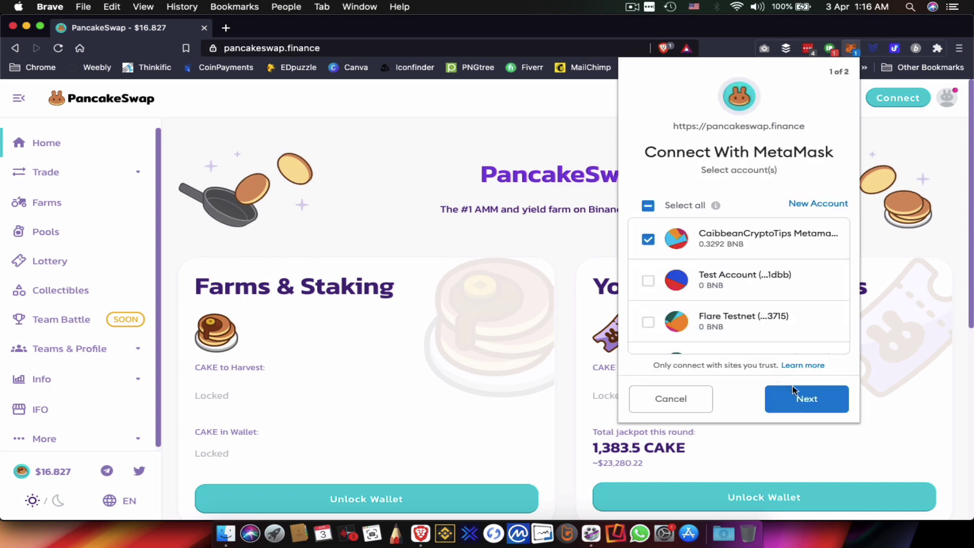
left_click(804, 400)
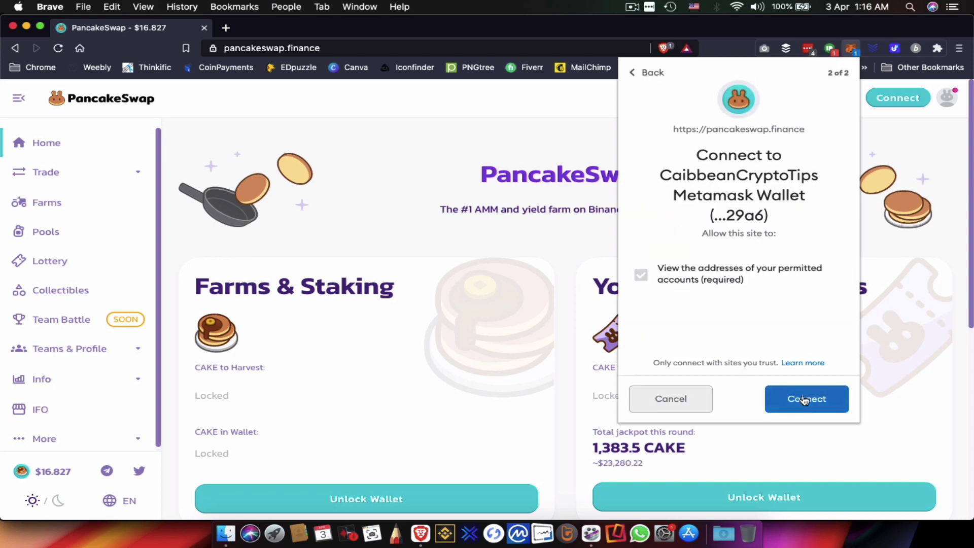
left_click(805, 400)
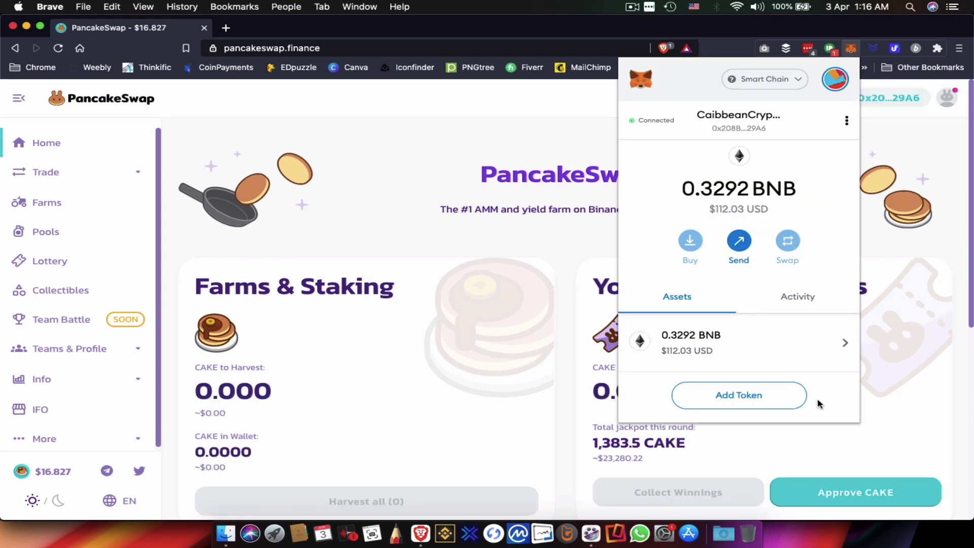
Go to Trade > Exchange and search the receive-token list for 'aioz'
left_click(558, 233)
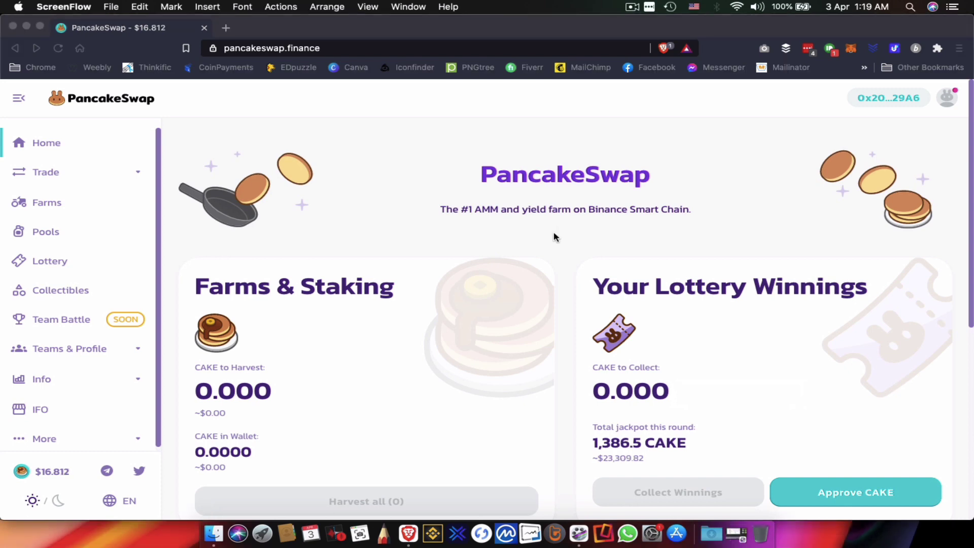
left_click(86, 163)
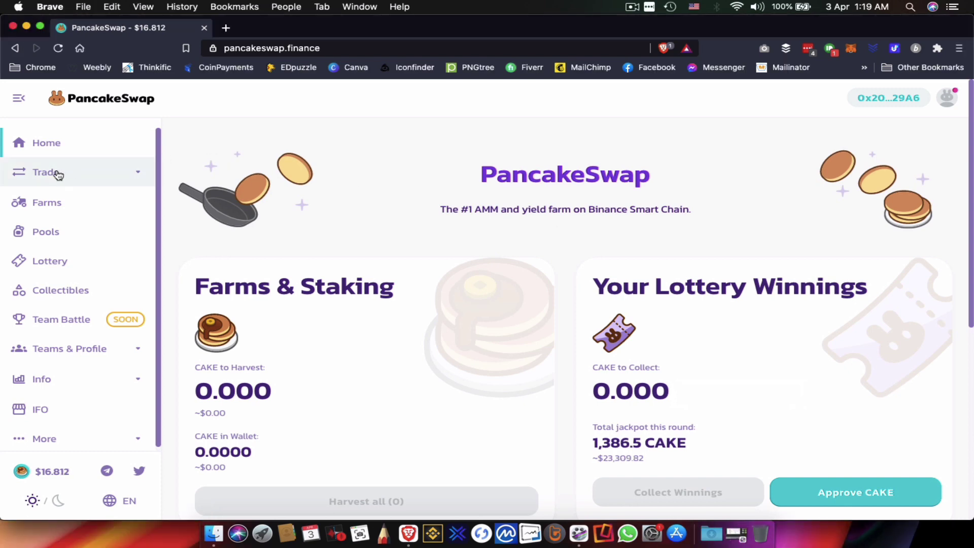
left_click(59, 174)
left_click(49, 204)
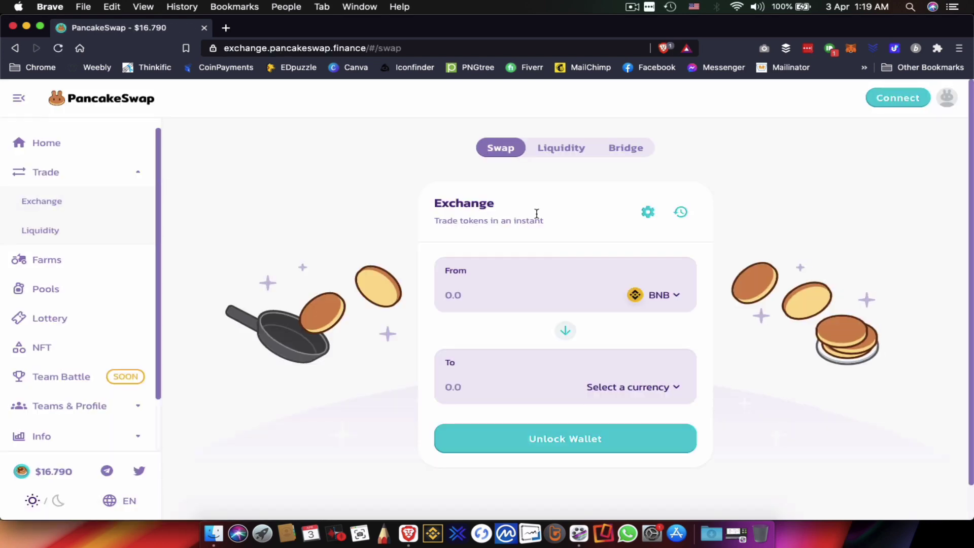
left_click(629, 387)
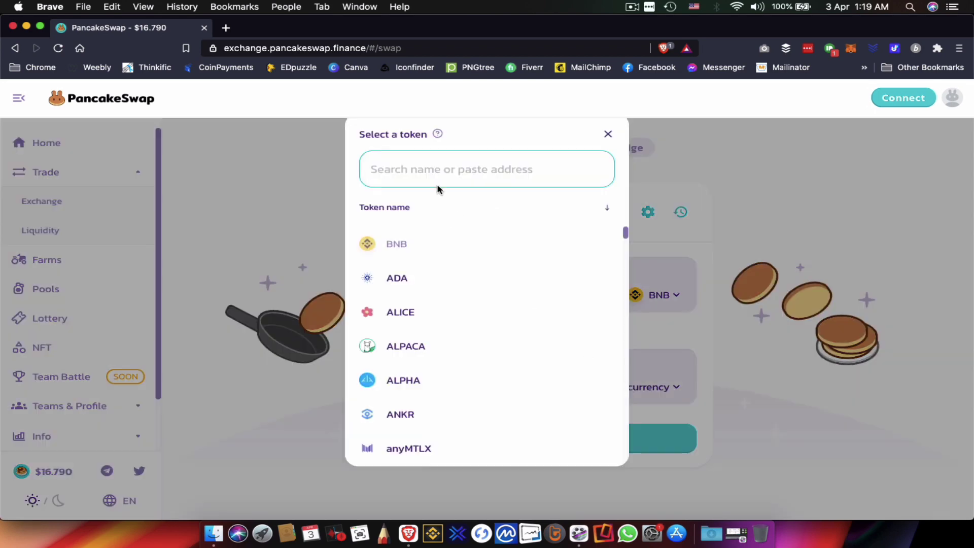
type("aioz")
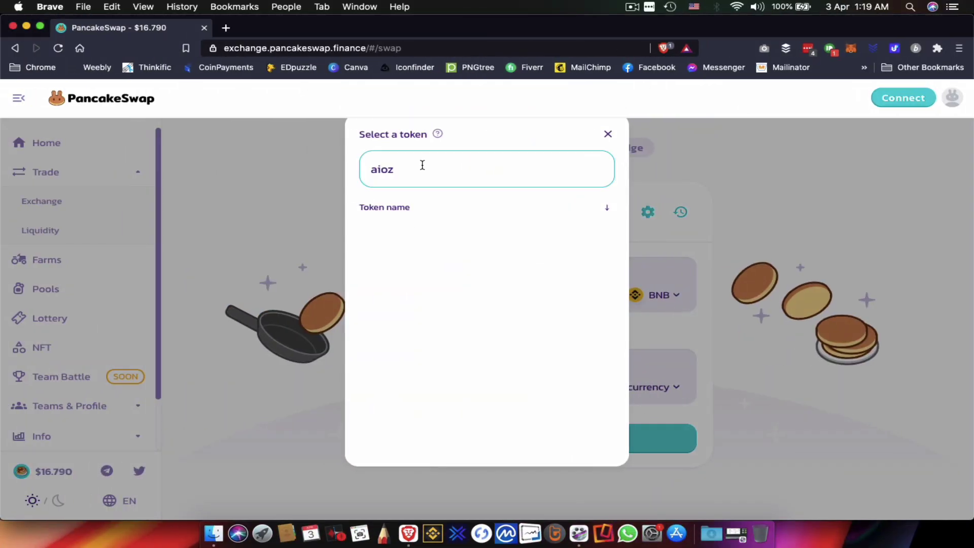
Find AIOZ by its pasted contract address, select it, and enter 0.3 BNB to swap
key("super+a")
type("0x33d08D8C7a168333a85285a68C0042b39fC3741D")
left_click(368, 242)
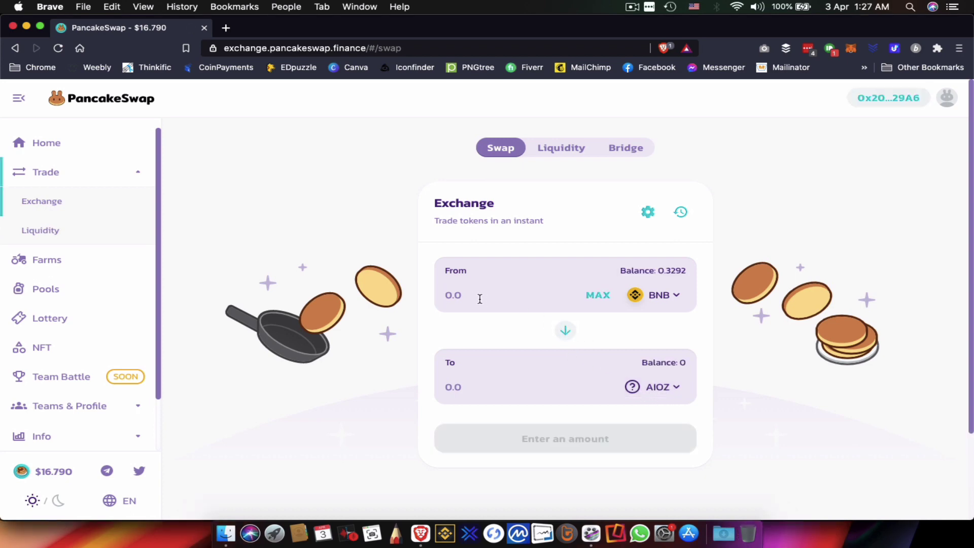
left_click(465, 298)
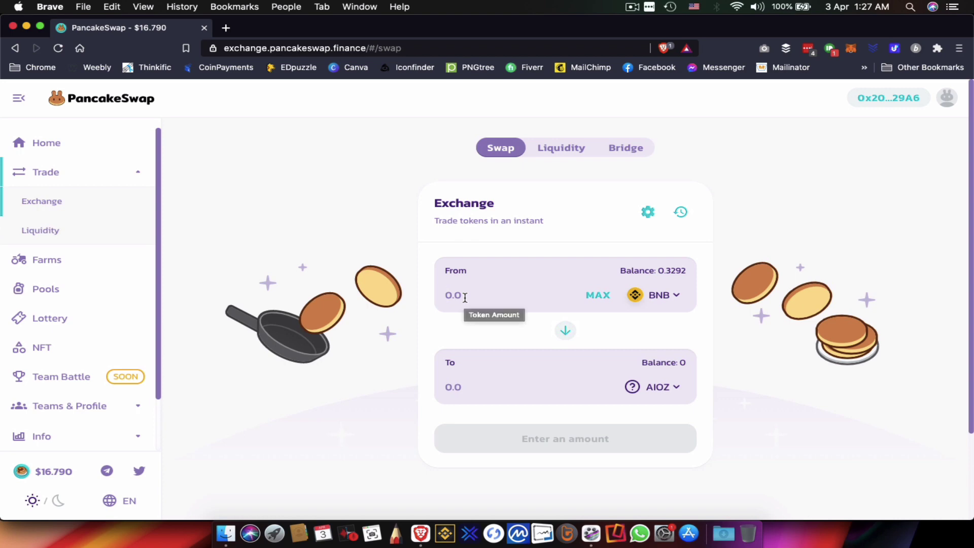
type("0.3")
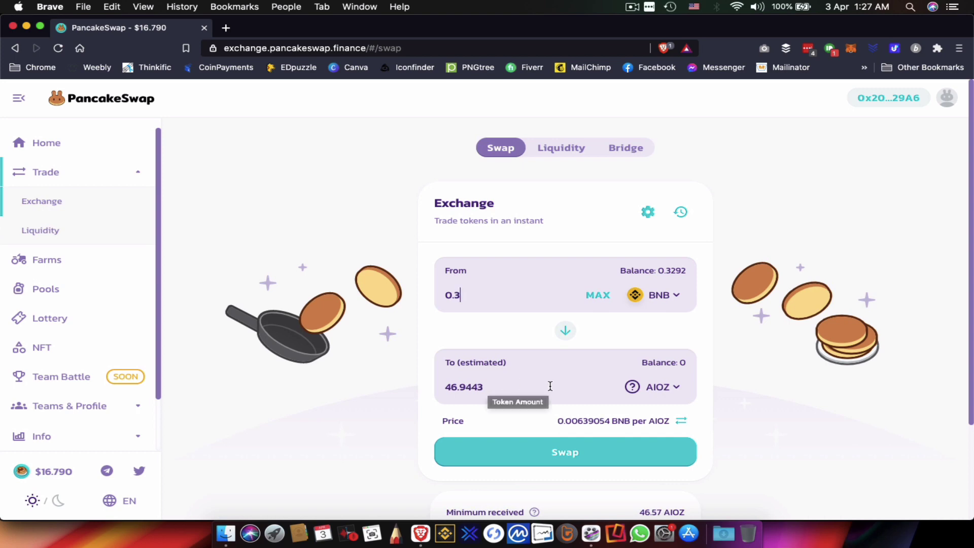
Confirm the 0.3 BNB-to-AIOZ swap and approve the transaction in MetaMask
left_click(570, 459)
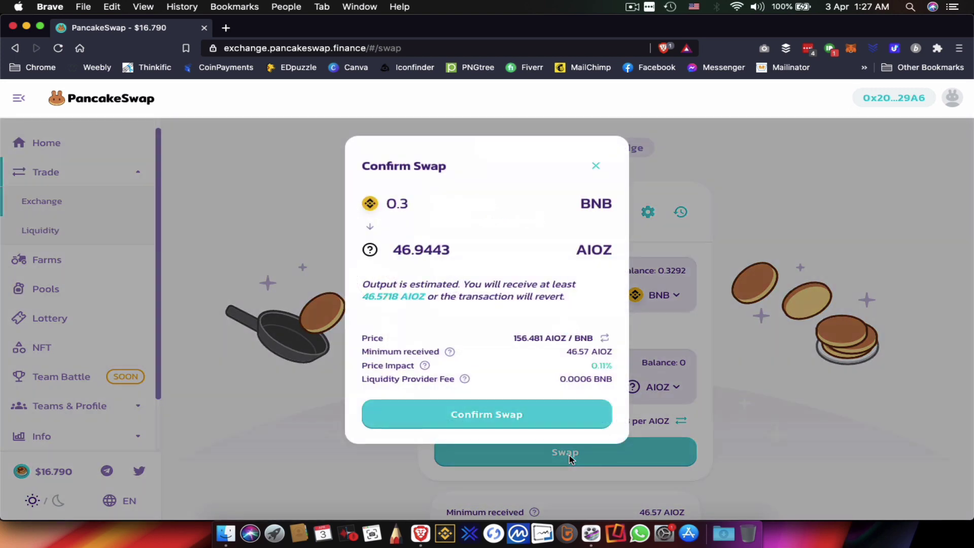
left_click(488, 418)
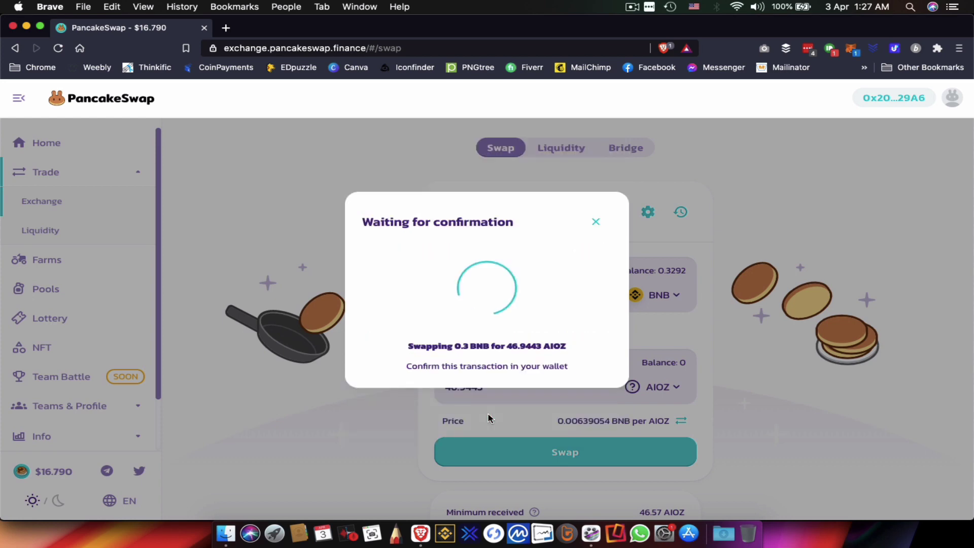
left_click(852, 50)
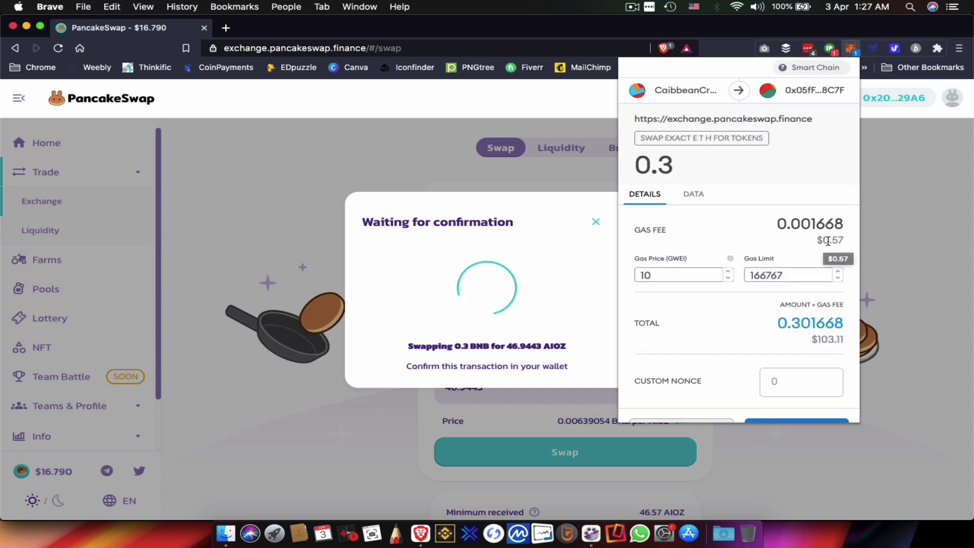
scroll(734, 335, "down", 2)
left_click(795, 399)
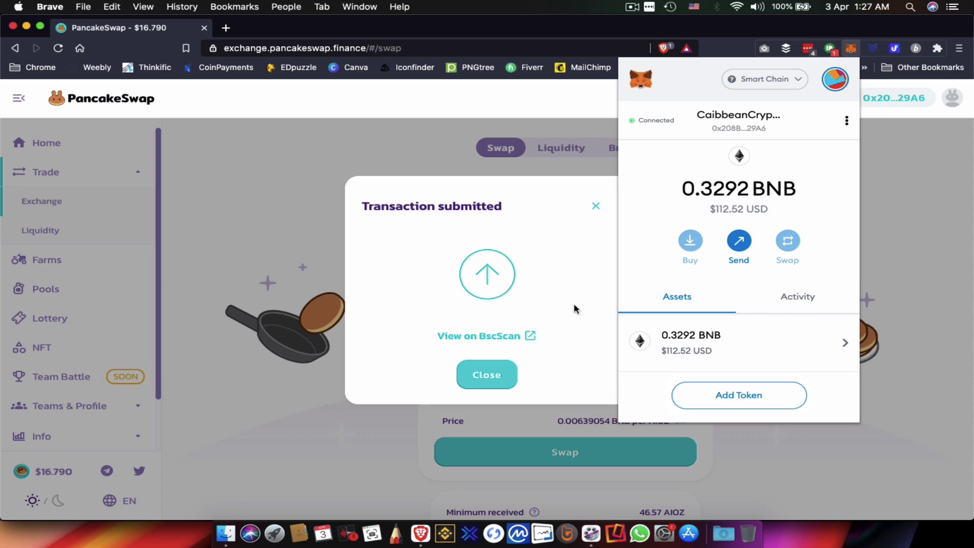
Dismiss the transaction notice to see 47.3896 AIOZ received, then check the wallet's 0.0279 BNB balance
left_click(482, 370)
left_click(484, 374)
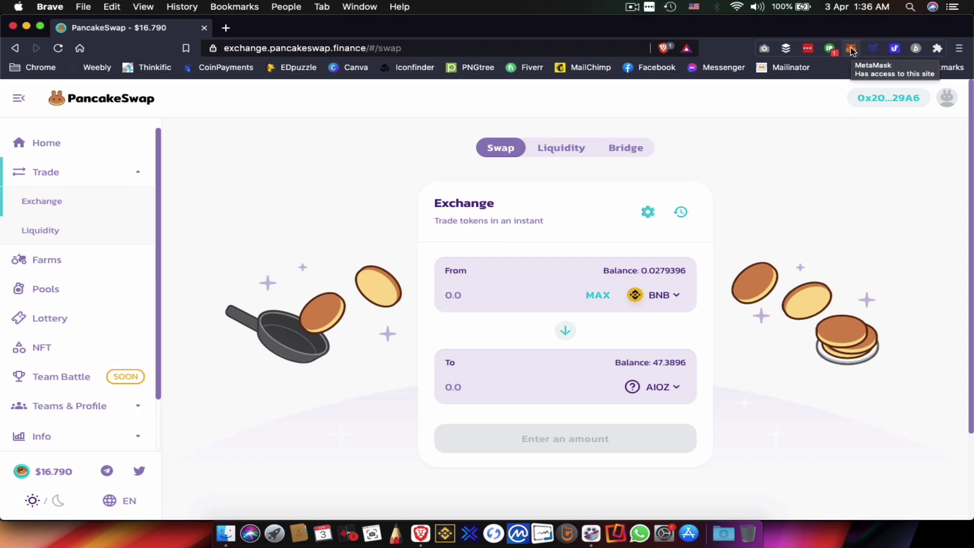
left_click(850, 48)
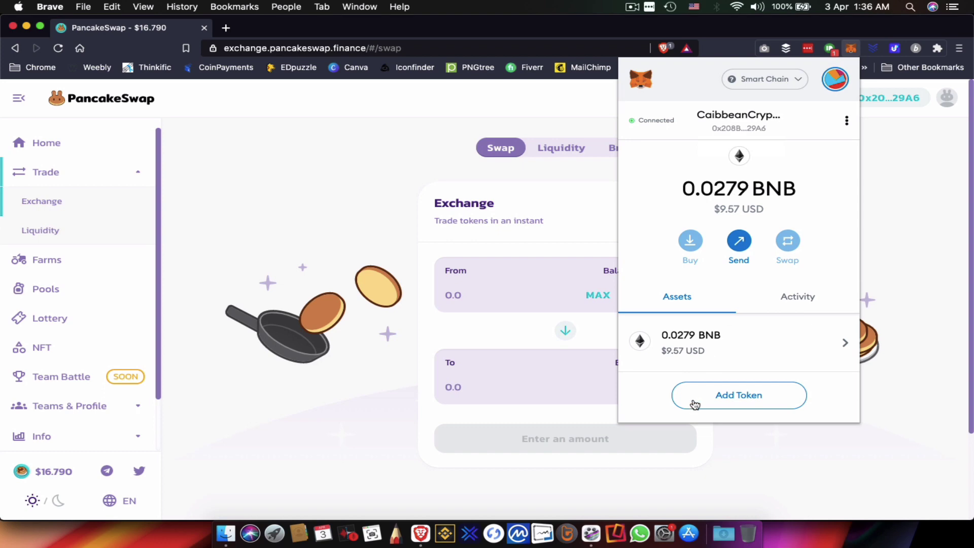
Add AIOZ to MetaMask as a custom token by its contract address, showing 47.389 AIOZ
left_click(739, 402)
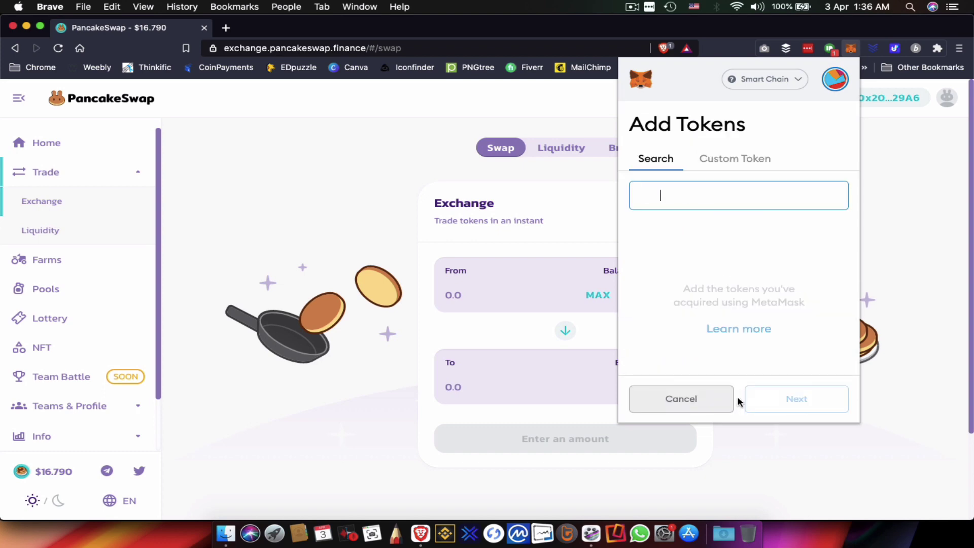
left_click(740, 160)
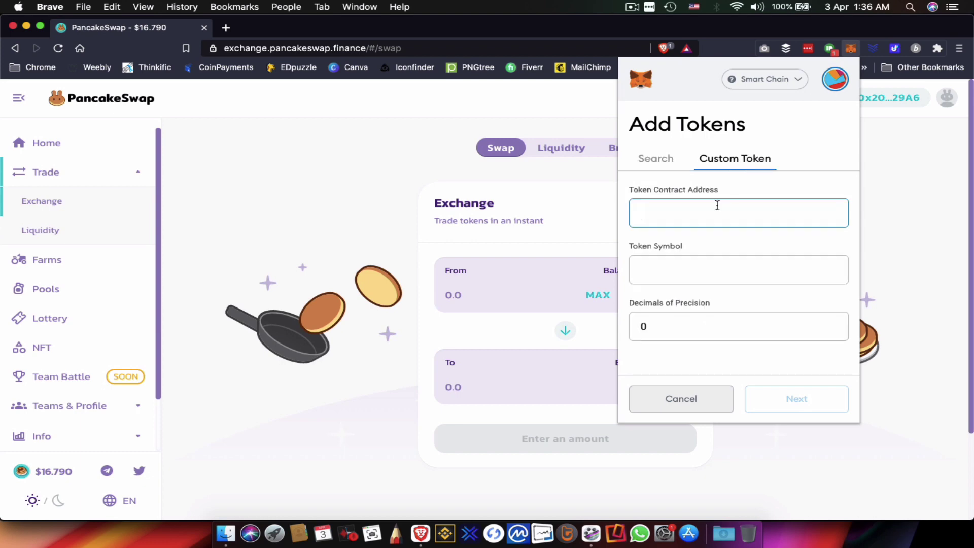
key("super+v")
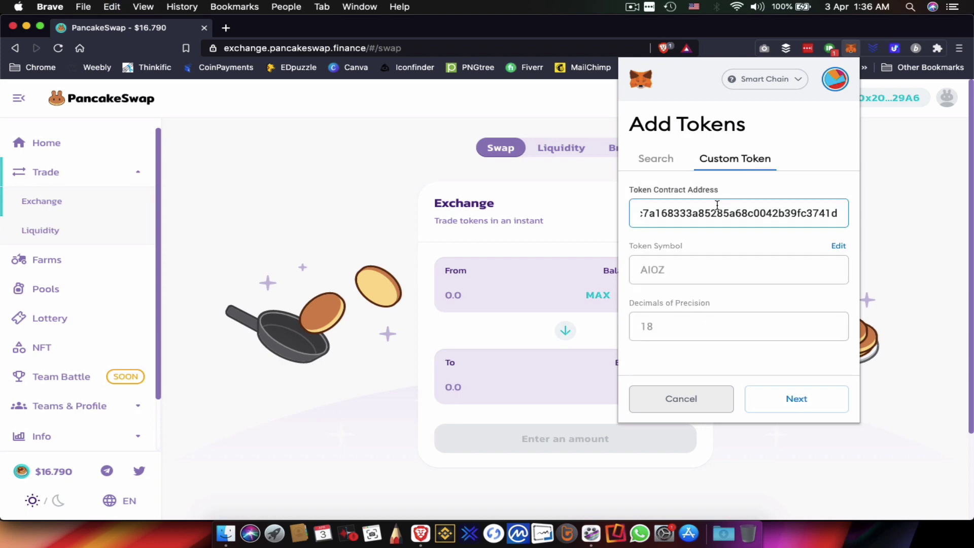
left_click(798, 399)
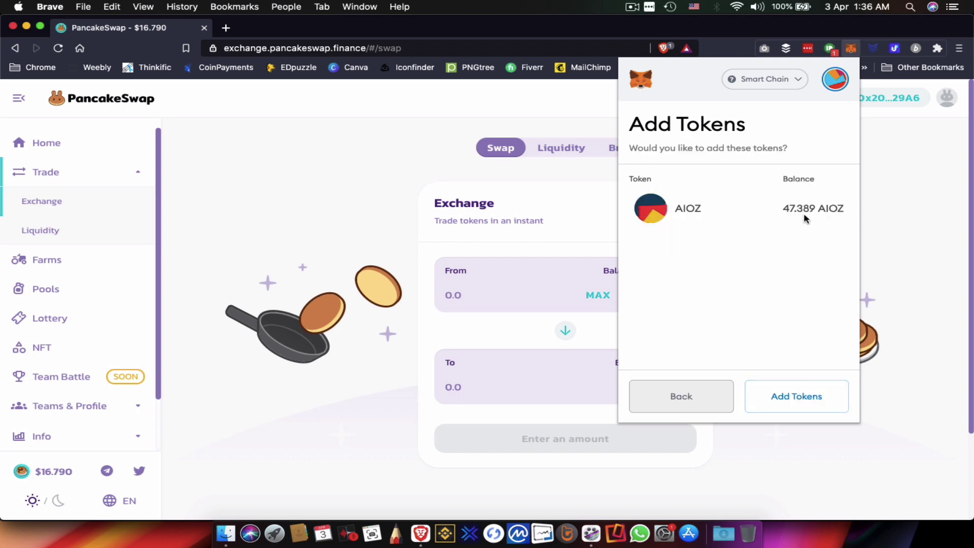
left_click(795, 401)
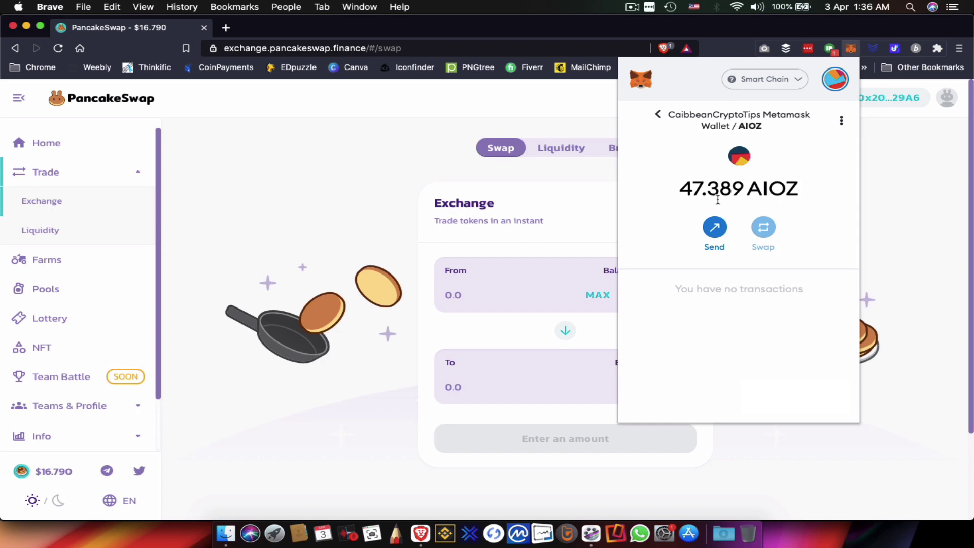